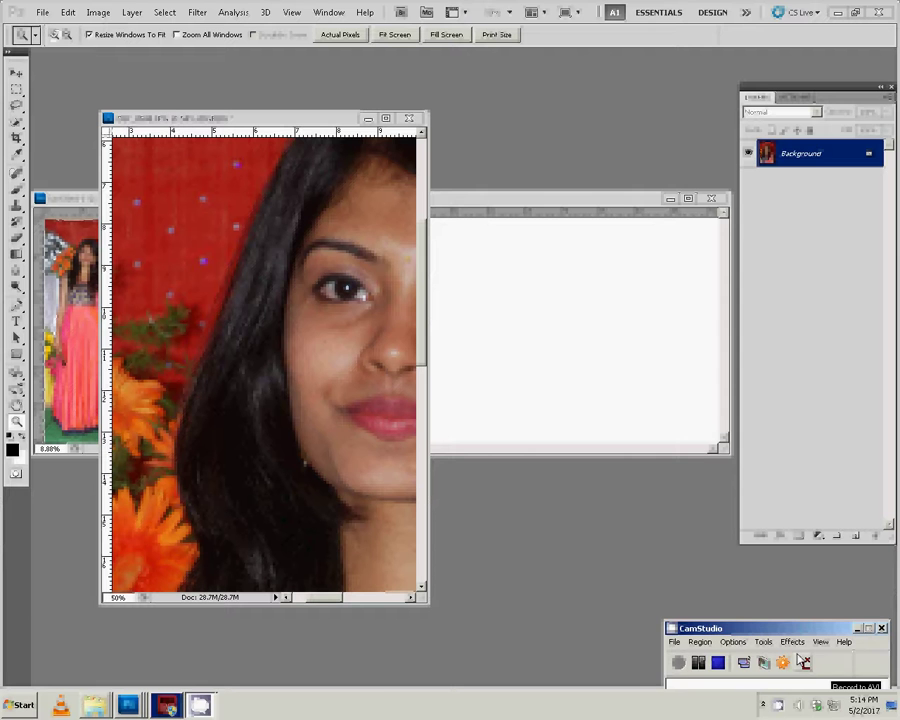
Copy the portrait to a new layer and run Magic Pro at graininess 88 on Background
drag(319, 392, 265, 398)
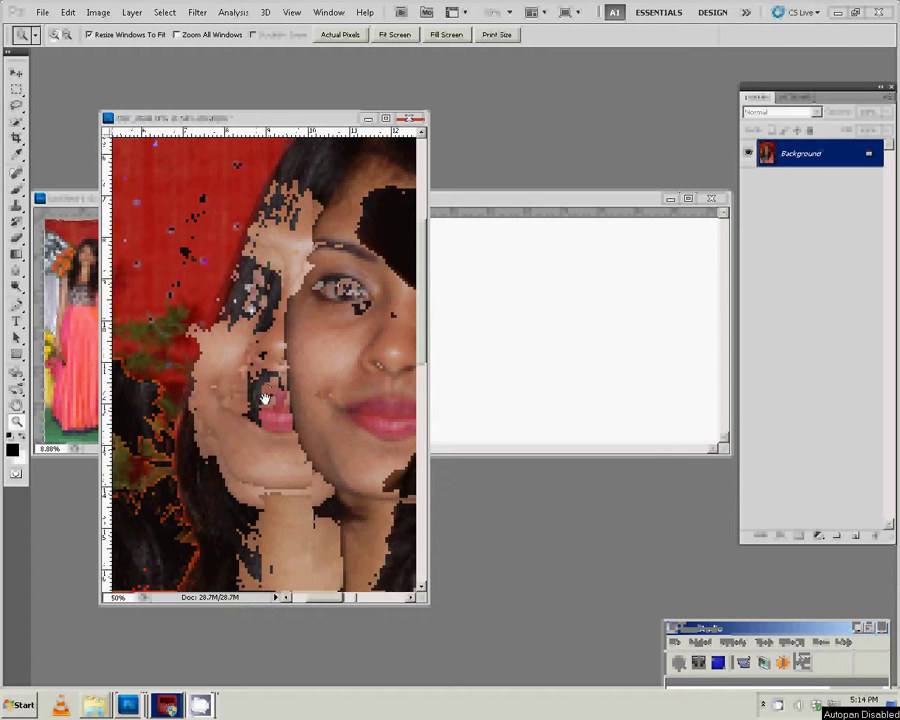
key(ctrl+v)
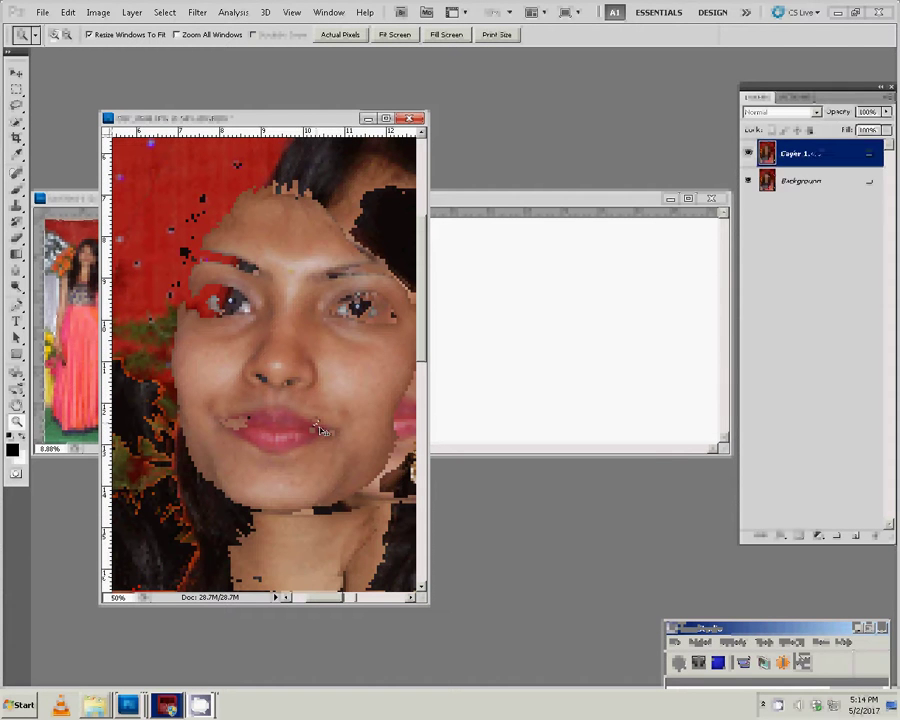
click(800, 181)
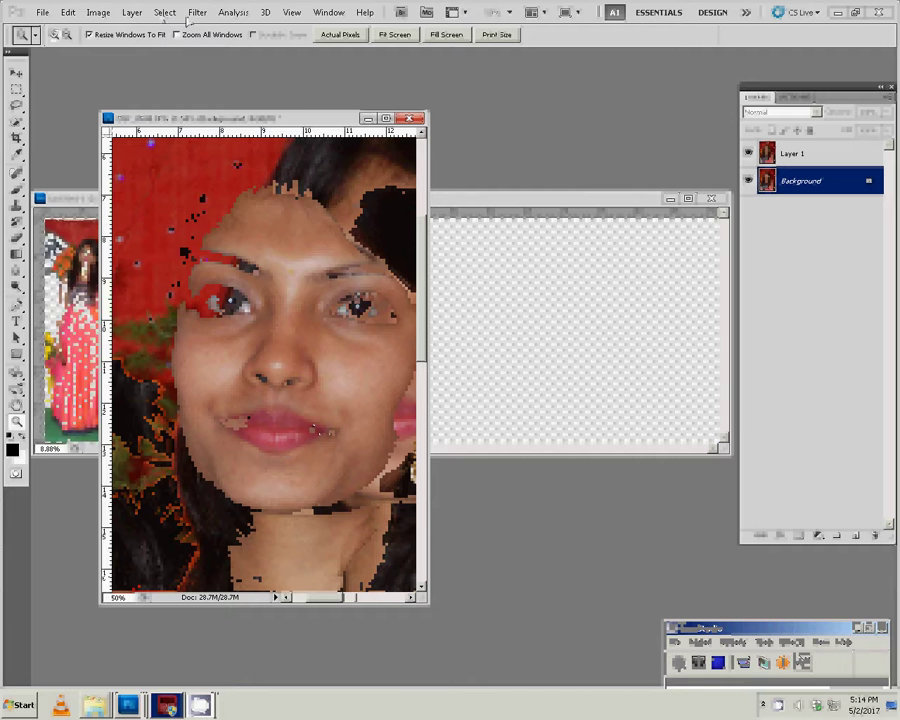
click(197, 12)
mouse_move(210, 303)
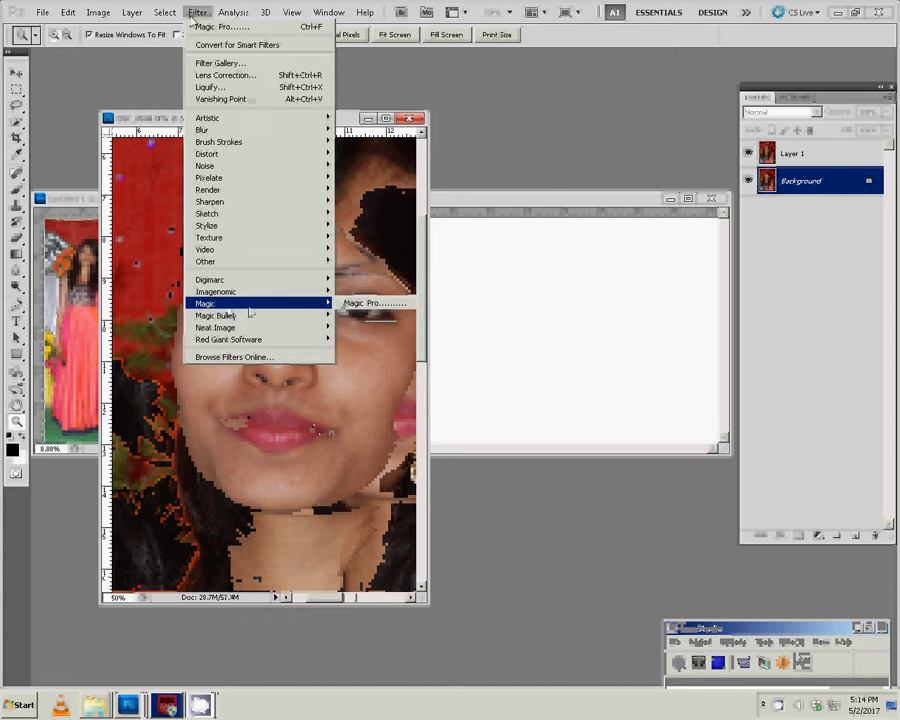
click(372, 302)
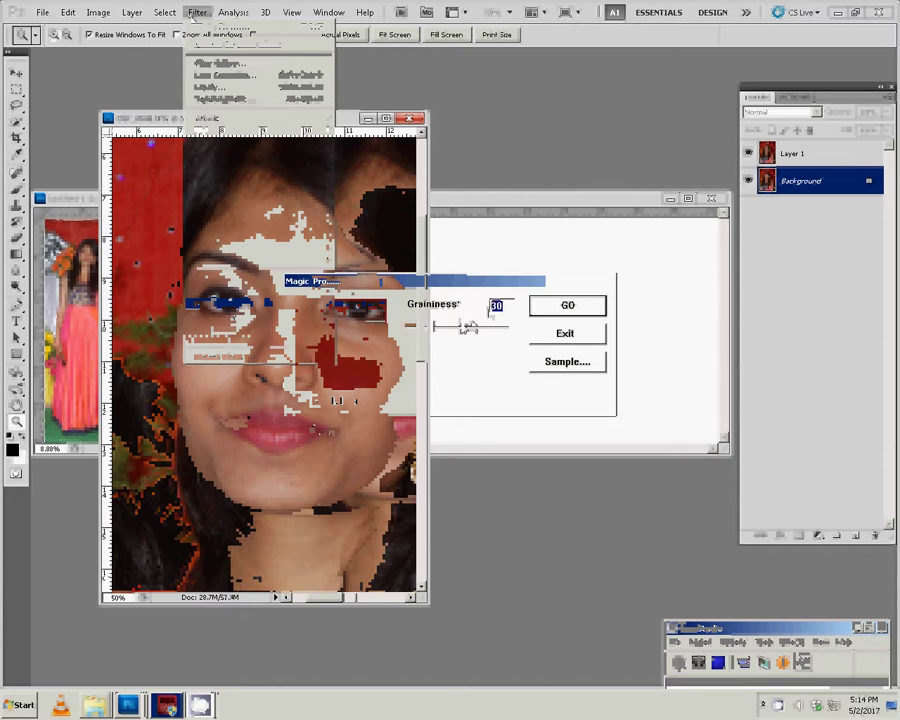
text(88)
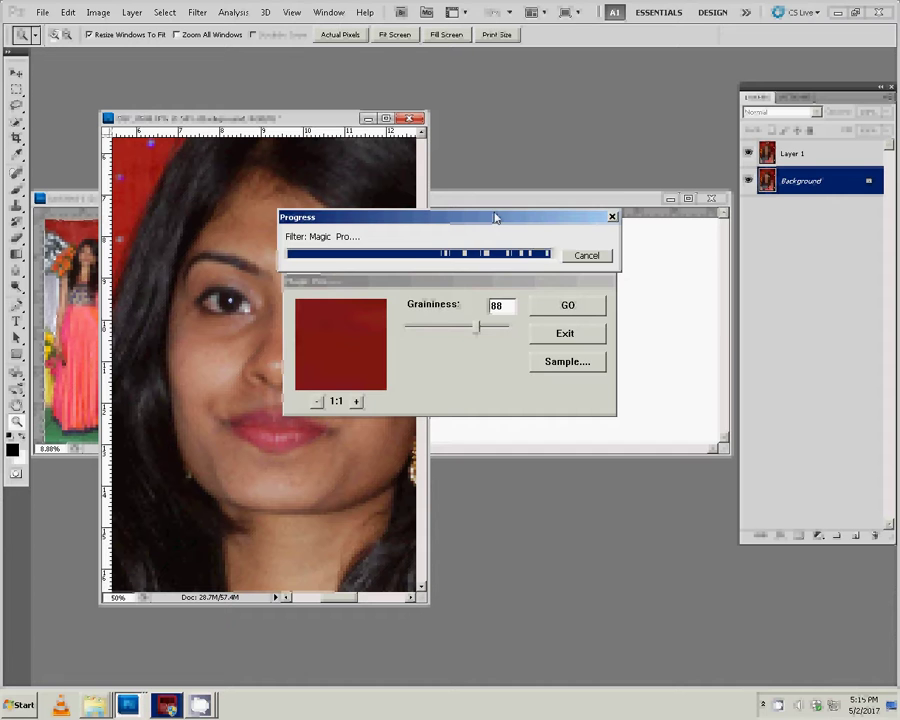
Erase Layer 1 over the face with an enlarged eraser, then fit the photo on screen
click(788, 155)
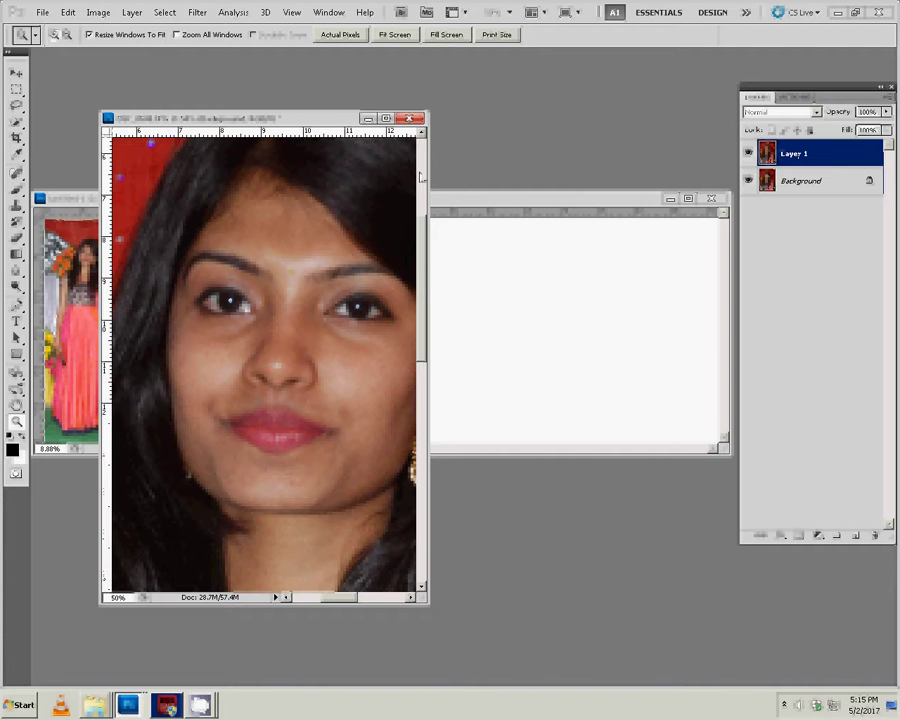
key(e)
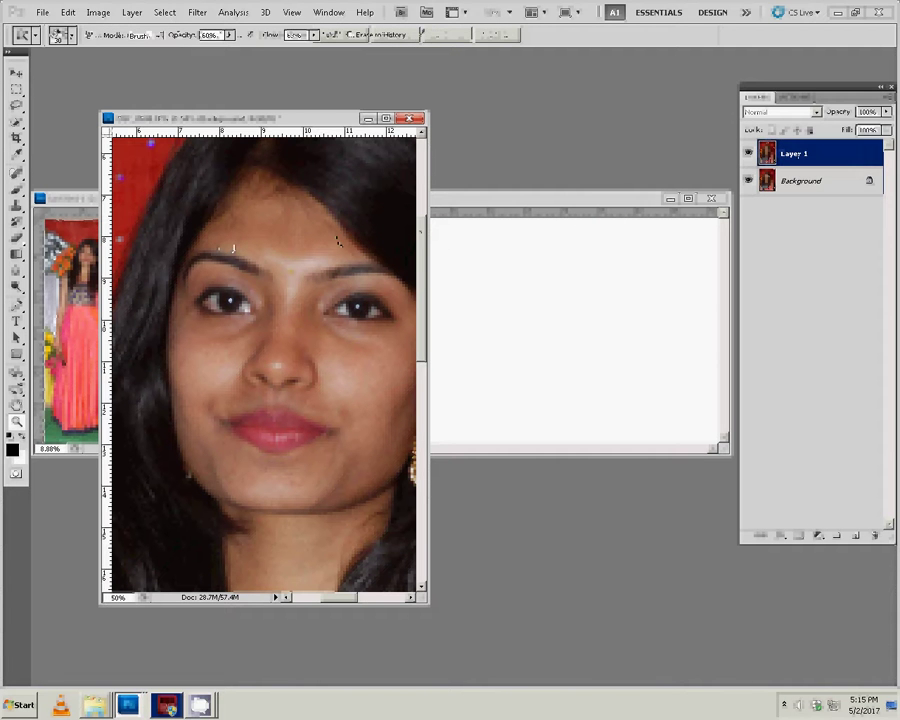
key(bracketright)
key(bracketright)
key(bracketright)
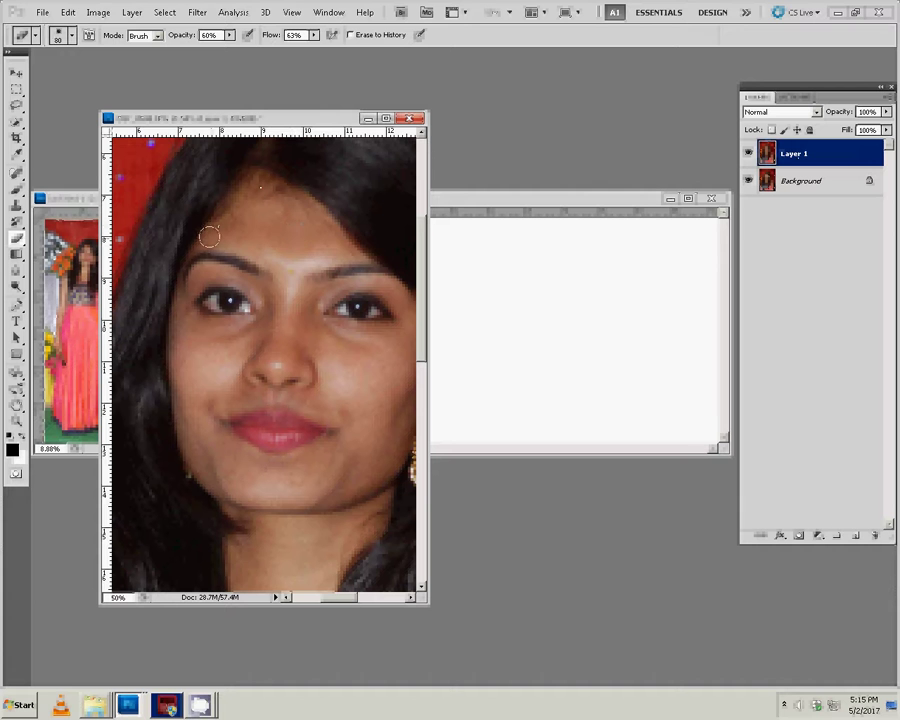
key(bracketright)
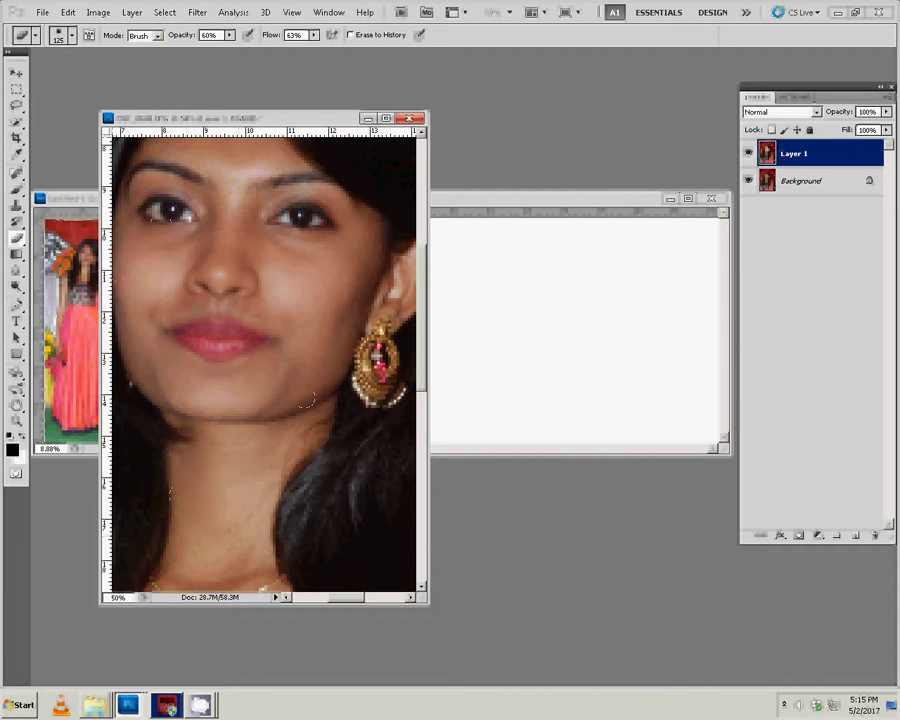
scroll(307, 400, down, 3)
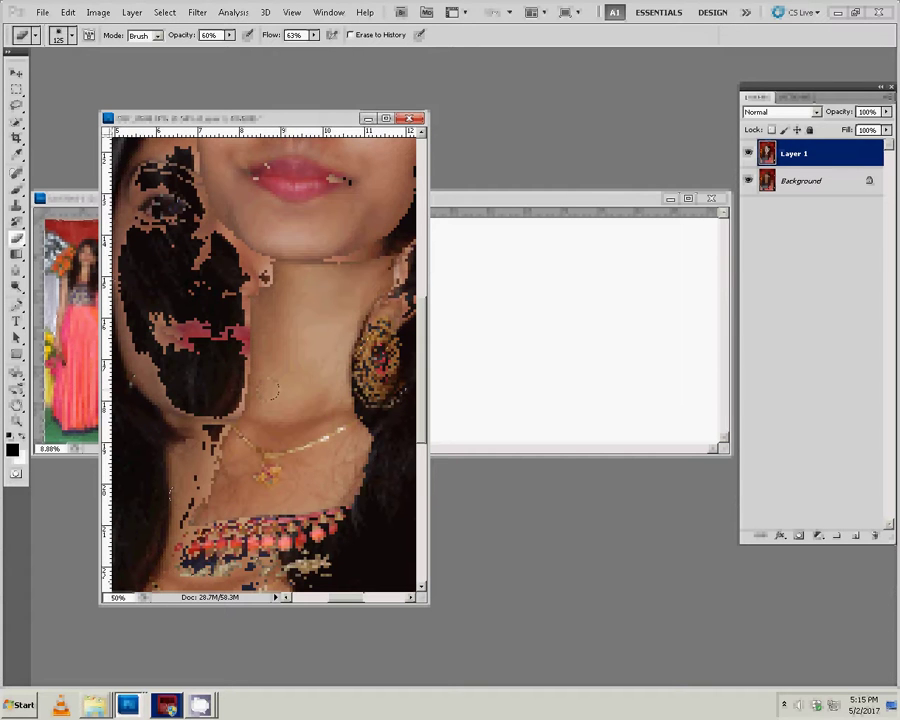
key(z)
right_click(266, 382)
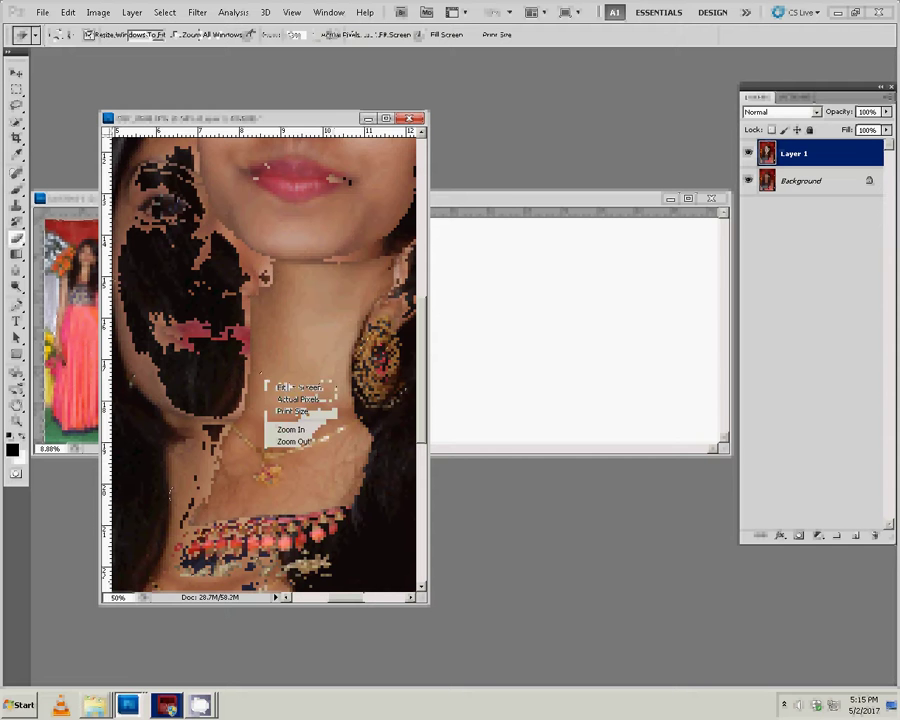
click(292, 388)
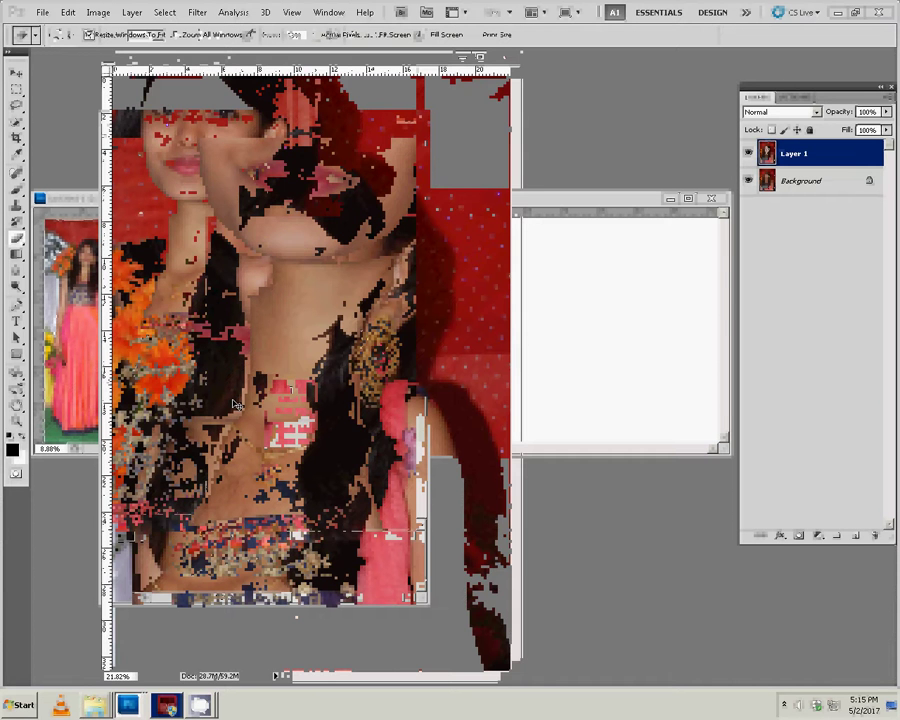
Drop the portrait onto the album canvas, enlarge and tilt it 3.74°, and move it below Layer 1
key(v)
mouse_move(209, 191)
mouse_down()
mouse_move(610, 310)
mouse_move(200, 330)
mouse_move(200, 285)
mouse_up()
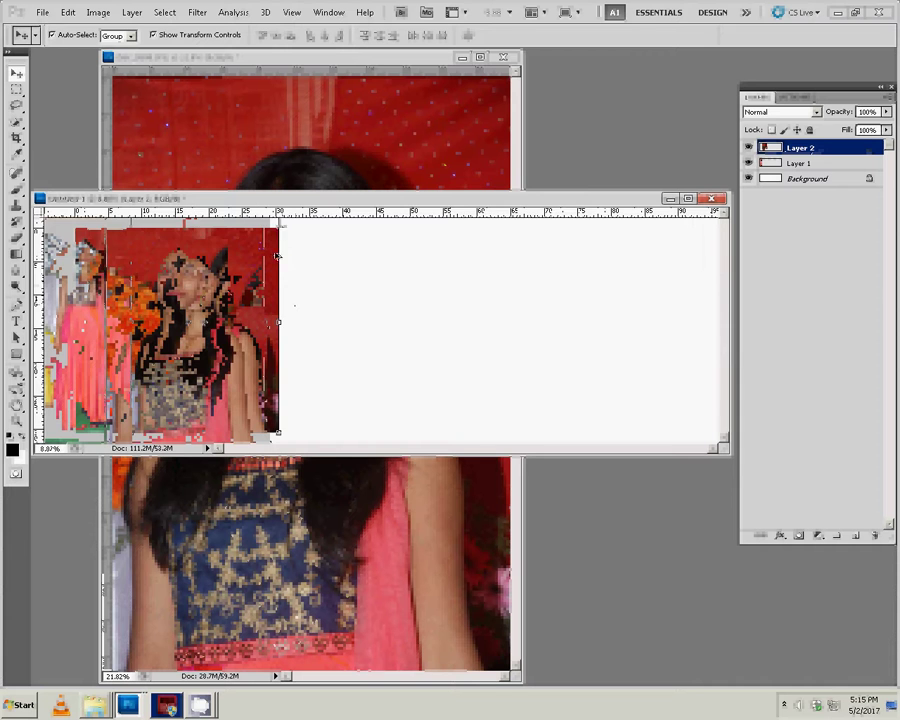
mouse_move(277, 256)
mouse_down()
mouse_move(292, 226)
mouse_move(331, 240)
mouse_up()
key(ctrl+0)
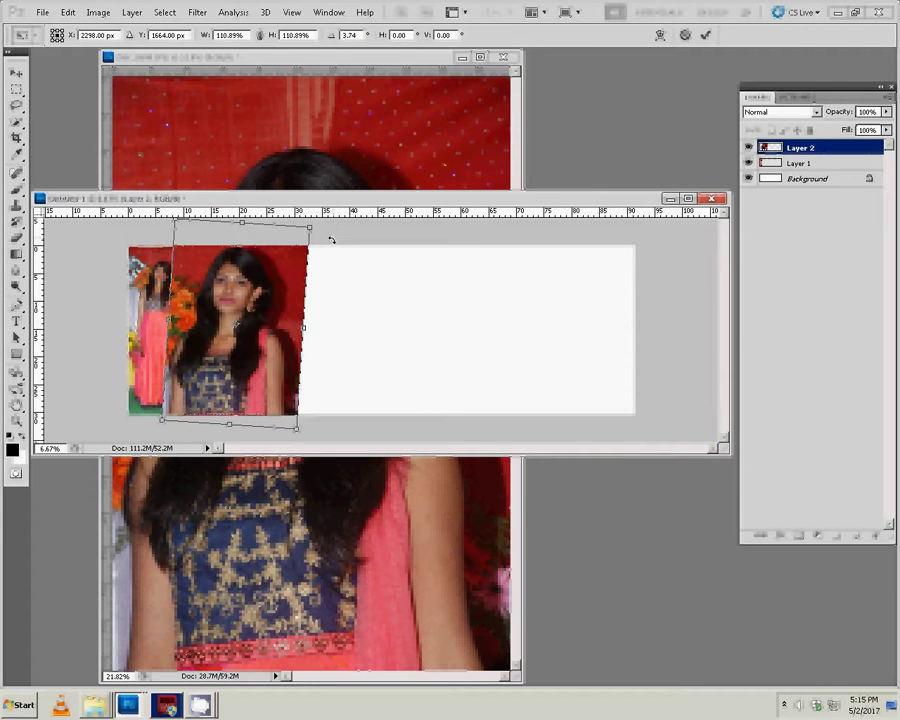
key(Return)
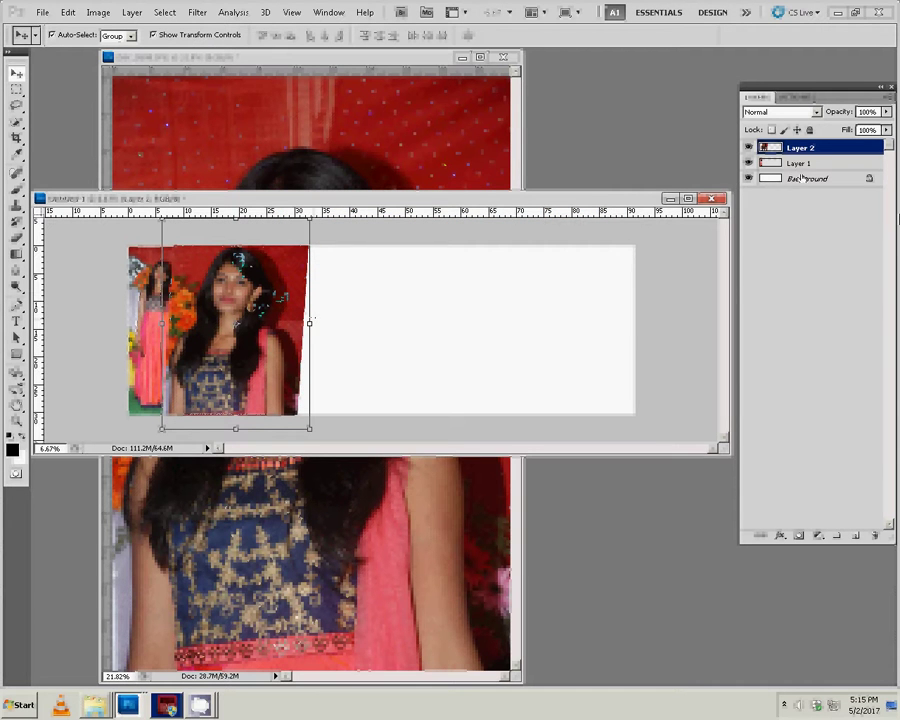
key(ctrl+bracketleft)
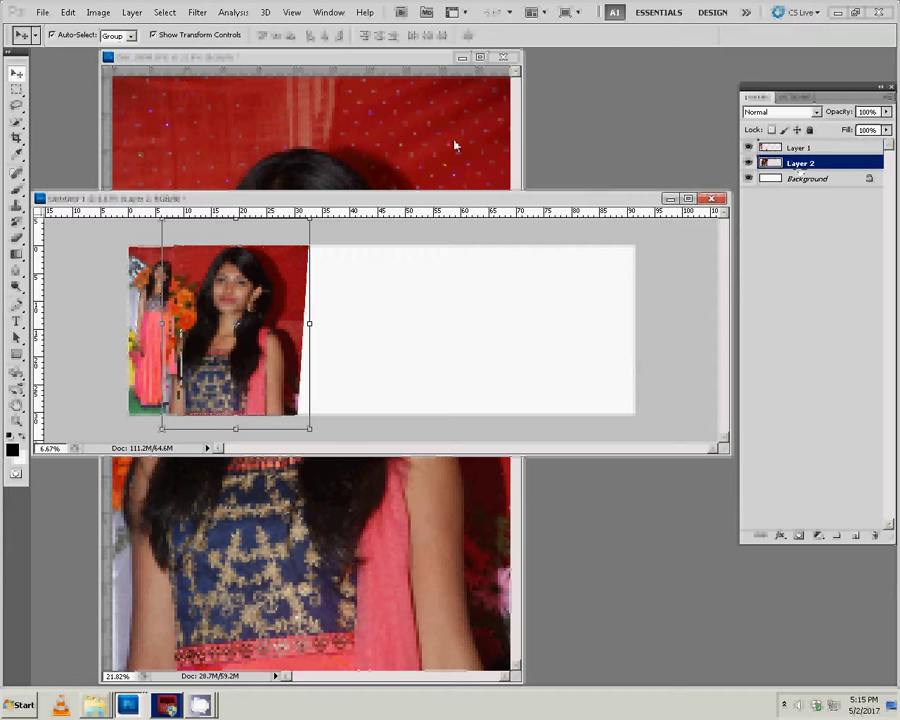
Zoom in and erase Layer 2's edge where it meets the first photo, then zoom back out
key(z)
click(192, 333)
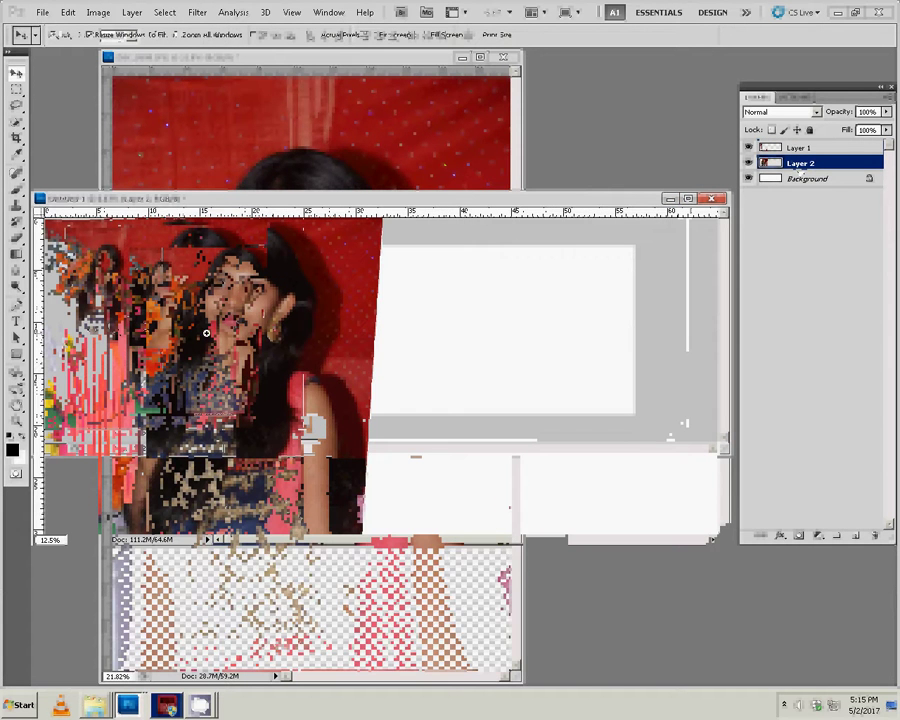
key(e)
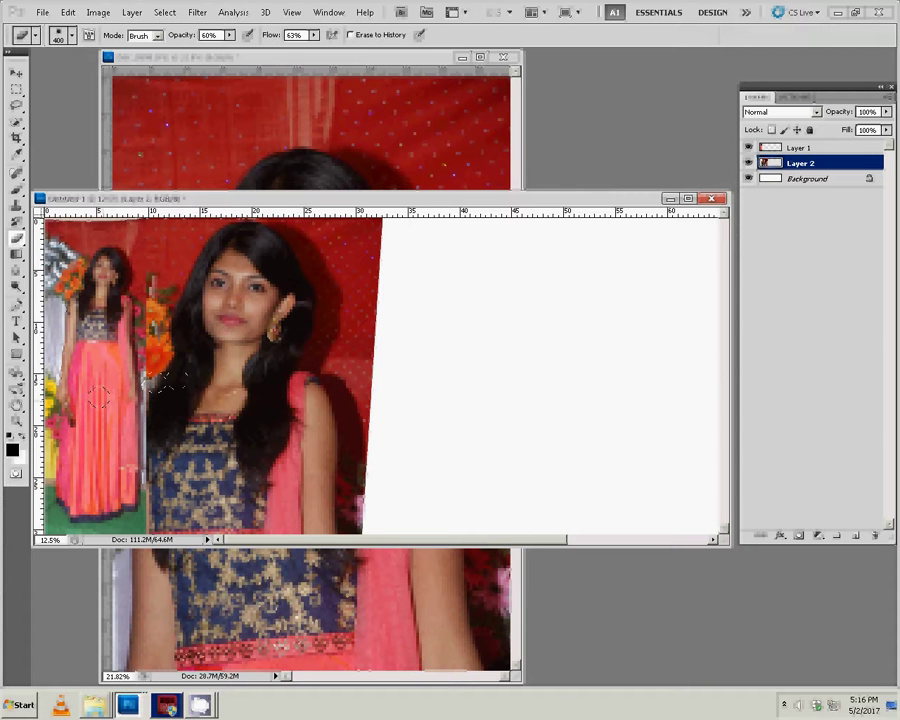
key(z)
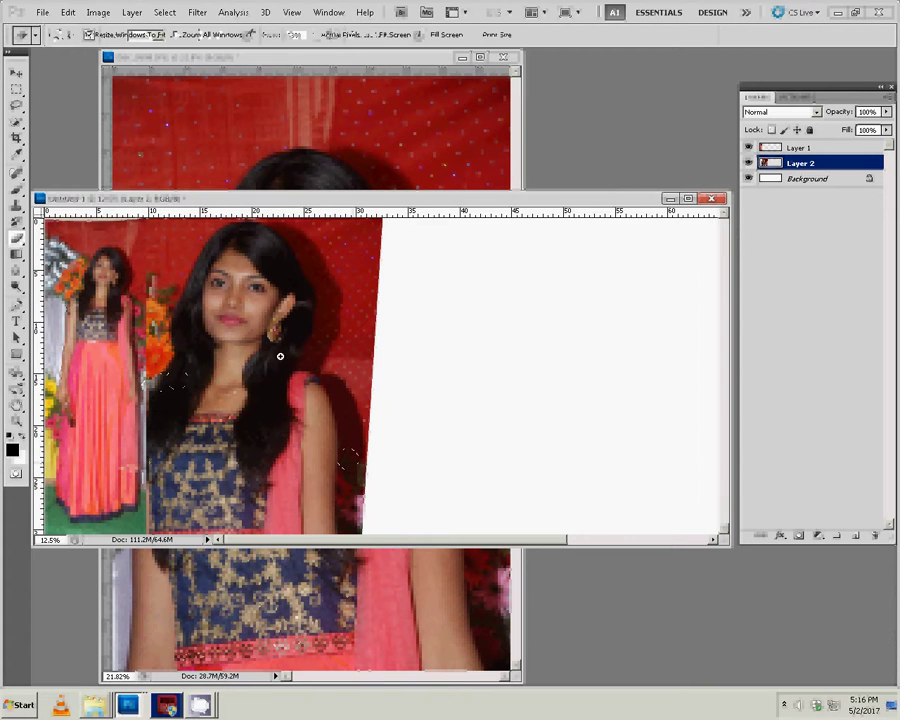
right_click(278, 354)
click(306, 369)
Close DSC_0508.JPG without saving changes
click(405, 150)
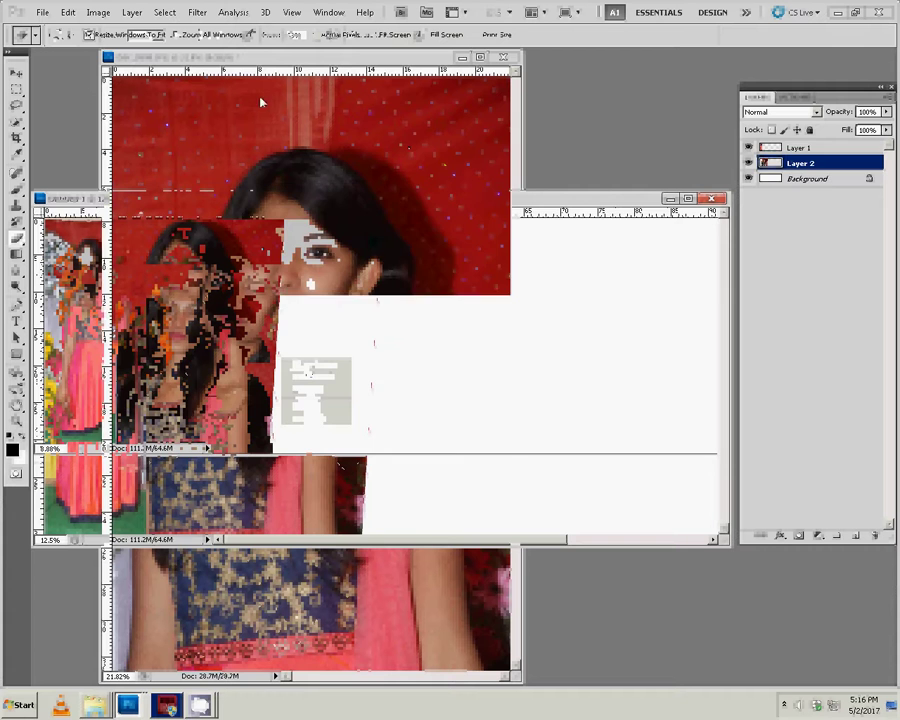
click(511, 57)
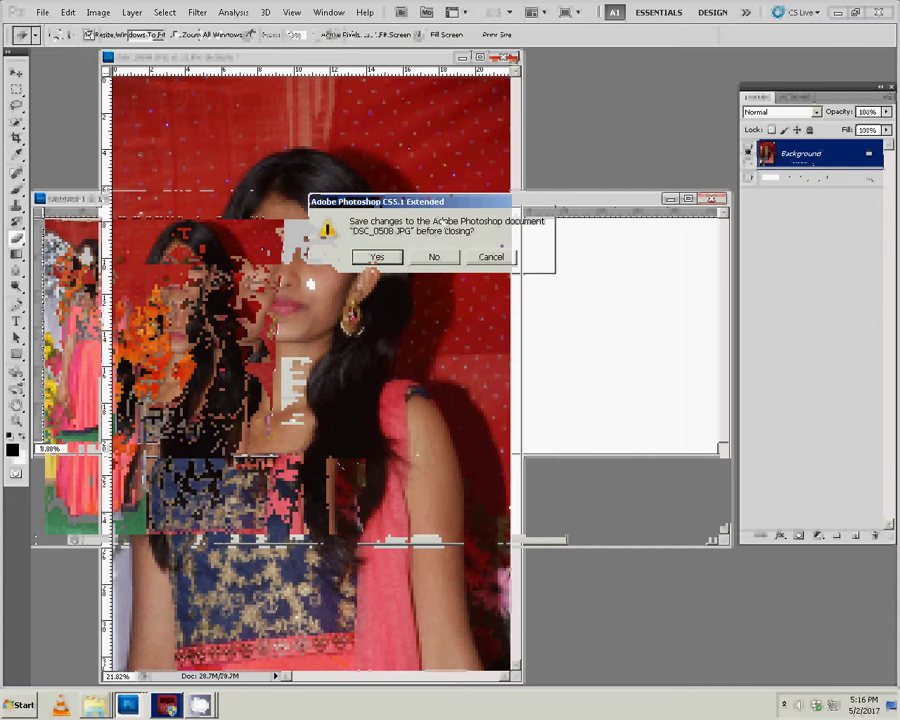
click(430, 256)
mouse_move(94, 705)
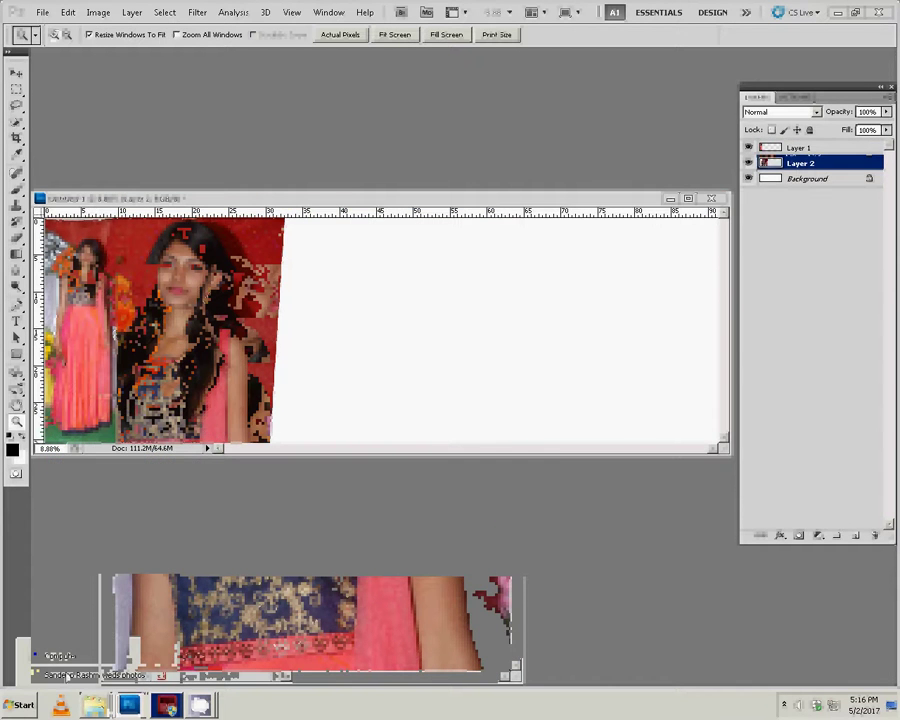
Open DSC_0509 from the wedding photos folder in Photoshop
click(62, 672)
click(728, 372)
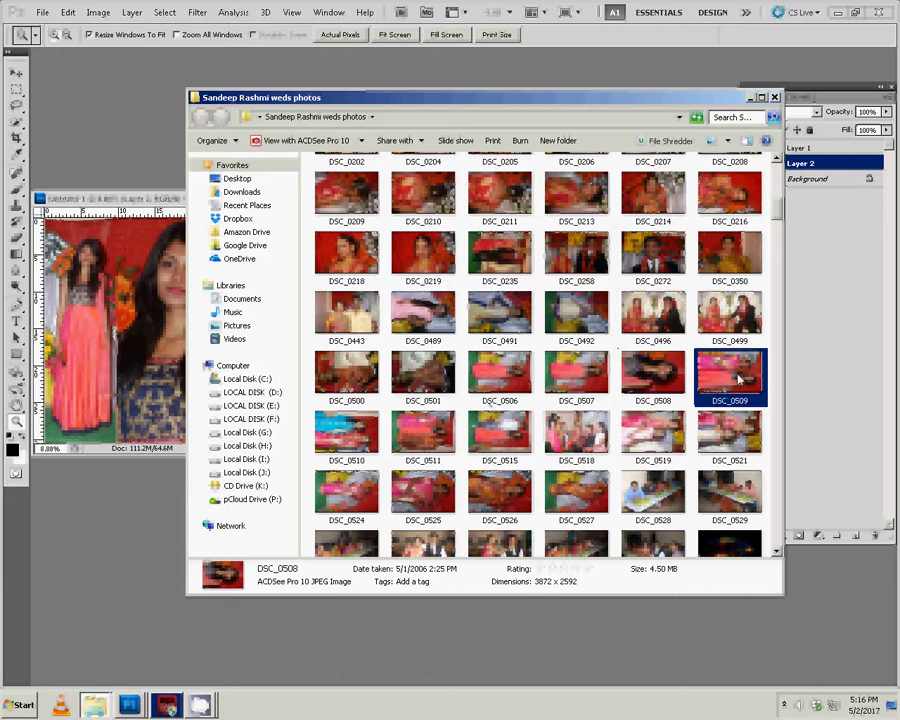
drag(713, 376, 88, 80)
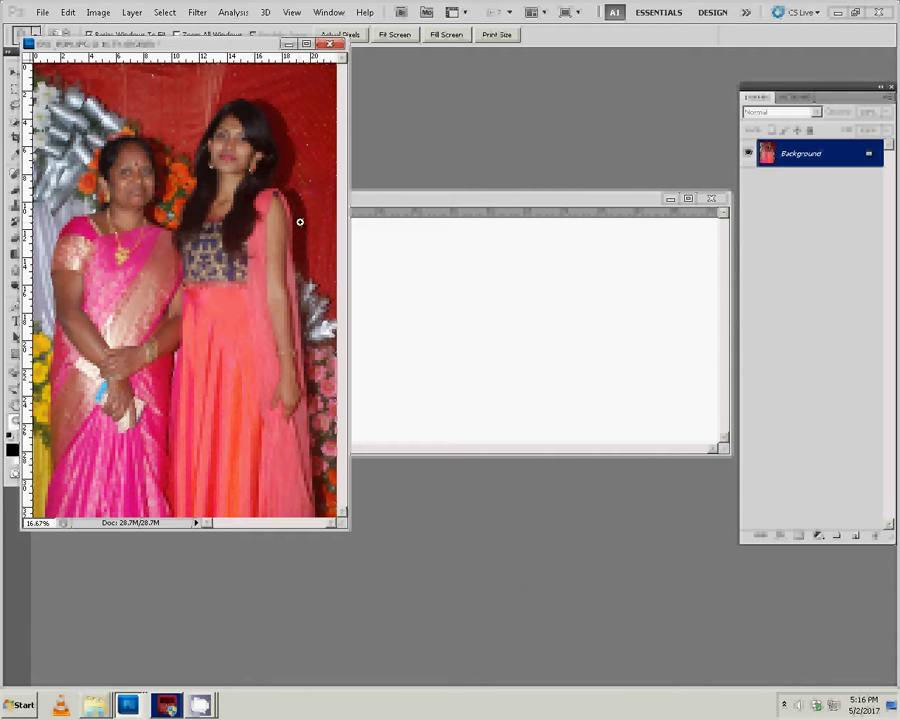
key(ctrl+alt+i)
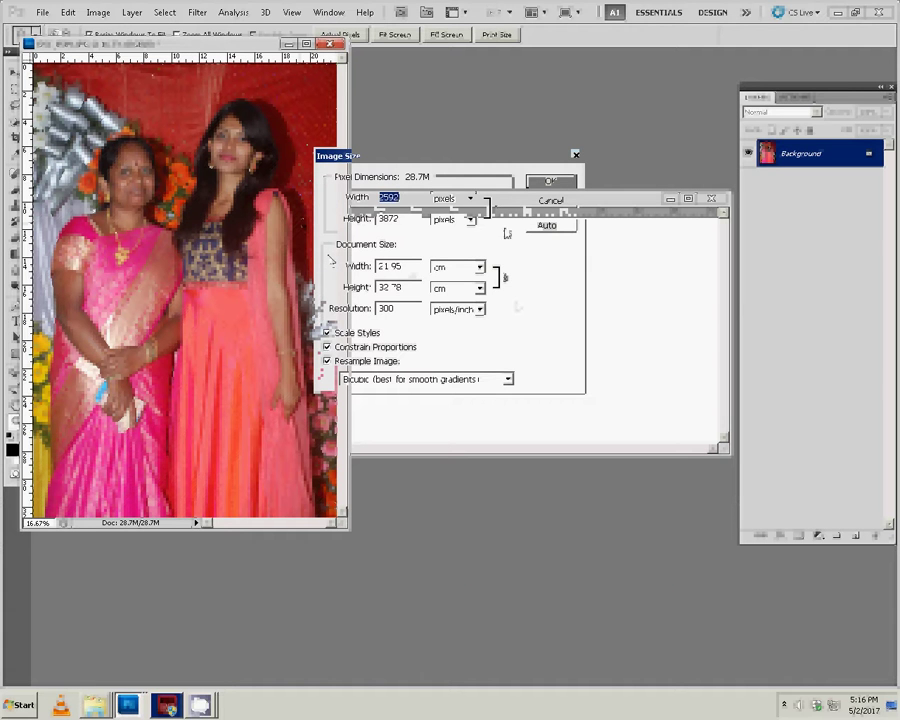
Resize DSC_0509 to 6 inches wide at 300 pixels/inch (1800 × 2689 pixels)
click(479, 267)
click(455, 291)
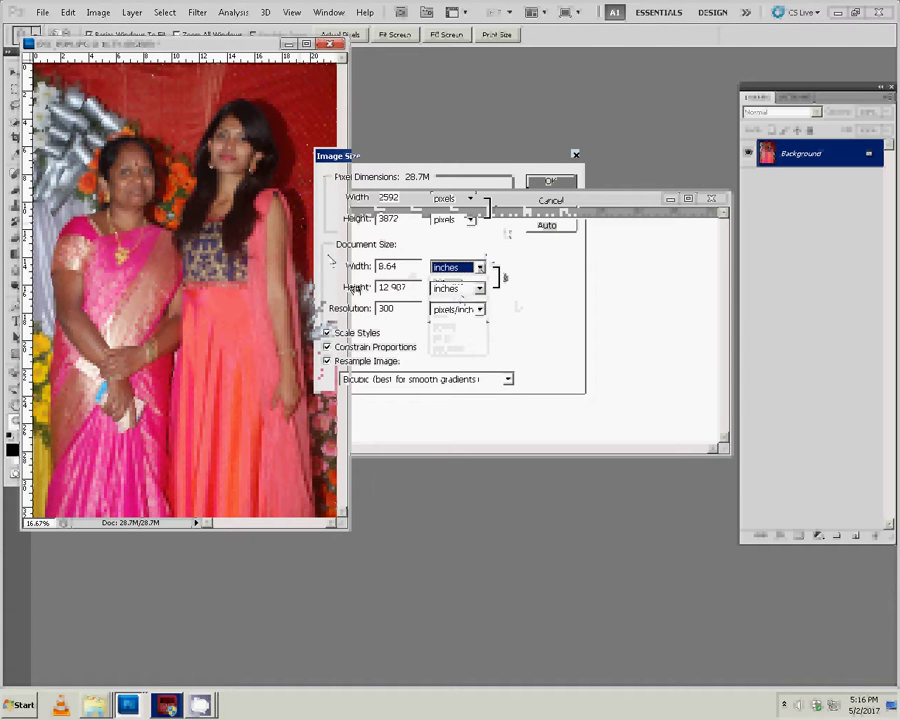
key(shift+Tab)
text(10)
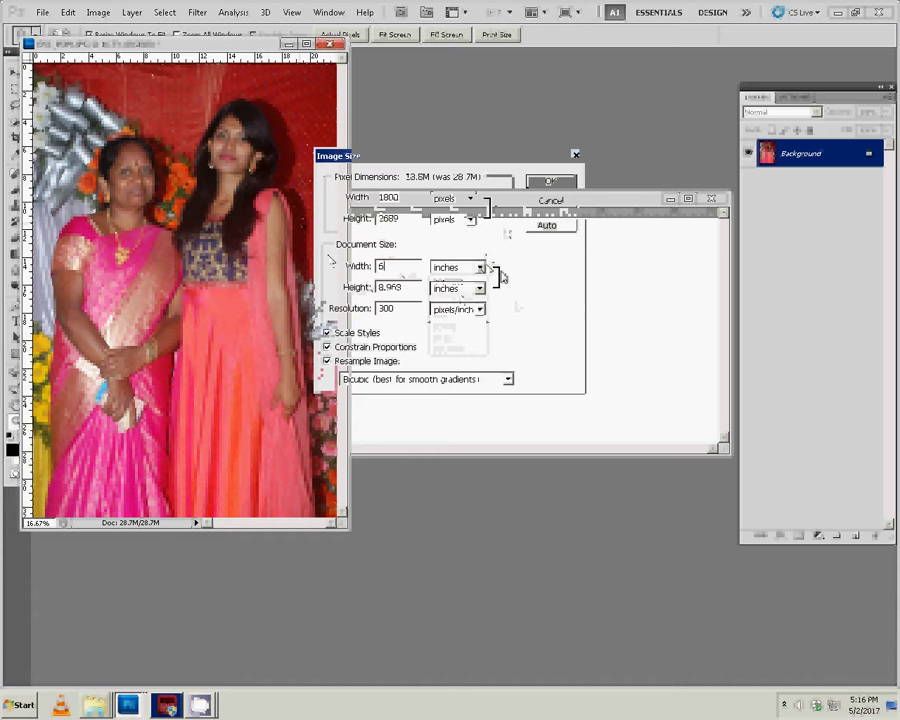
click(548, 182)
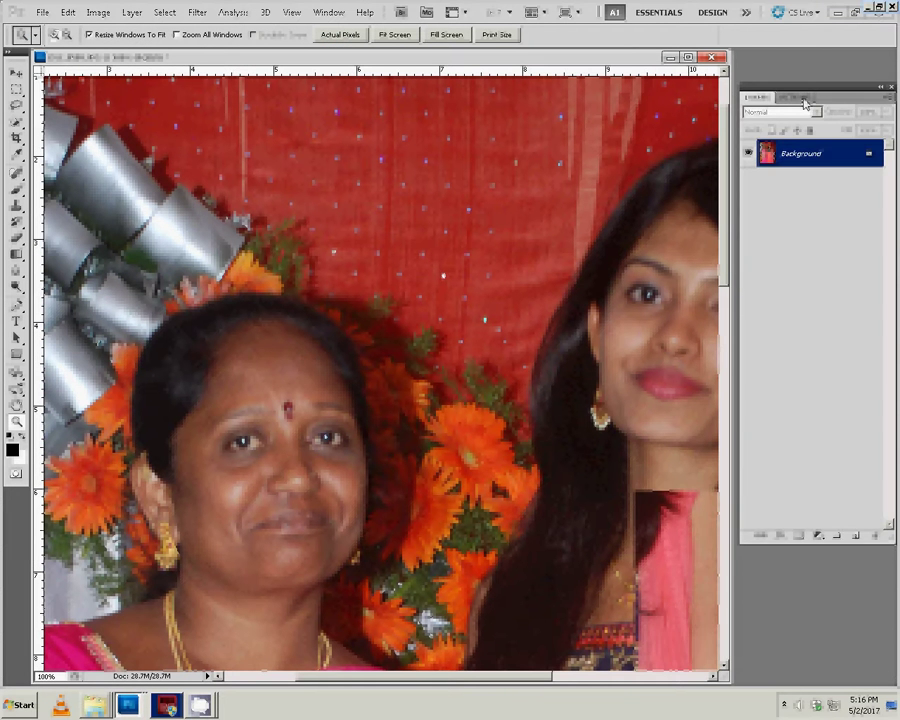
Show the Actions panel, undo the last change, and fit the two-women photo on screen
click(804, 99)
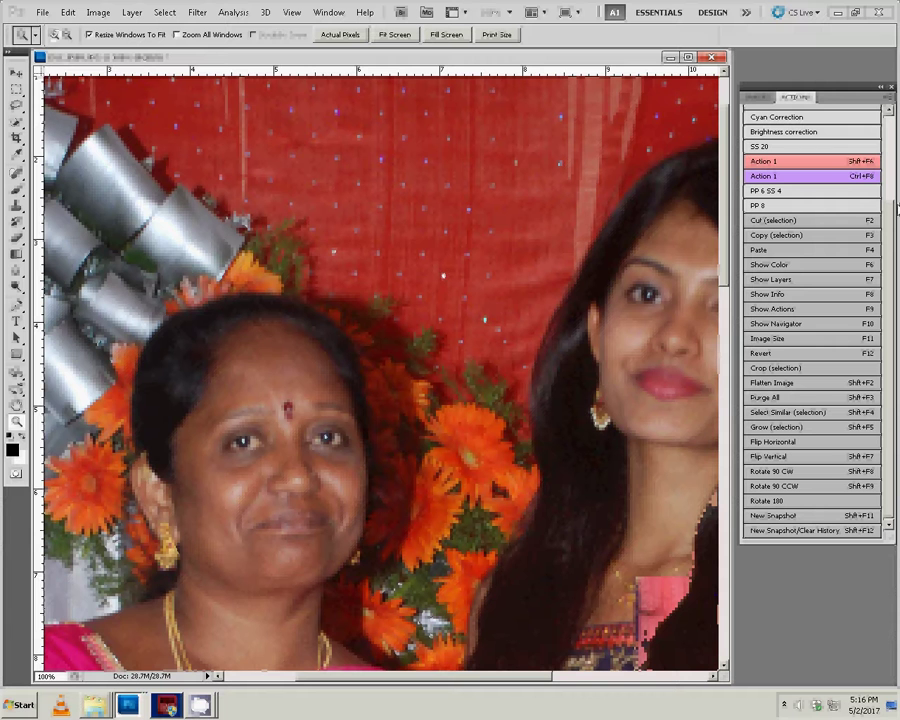
key(ctrl+z)
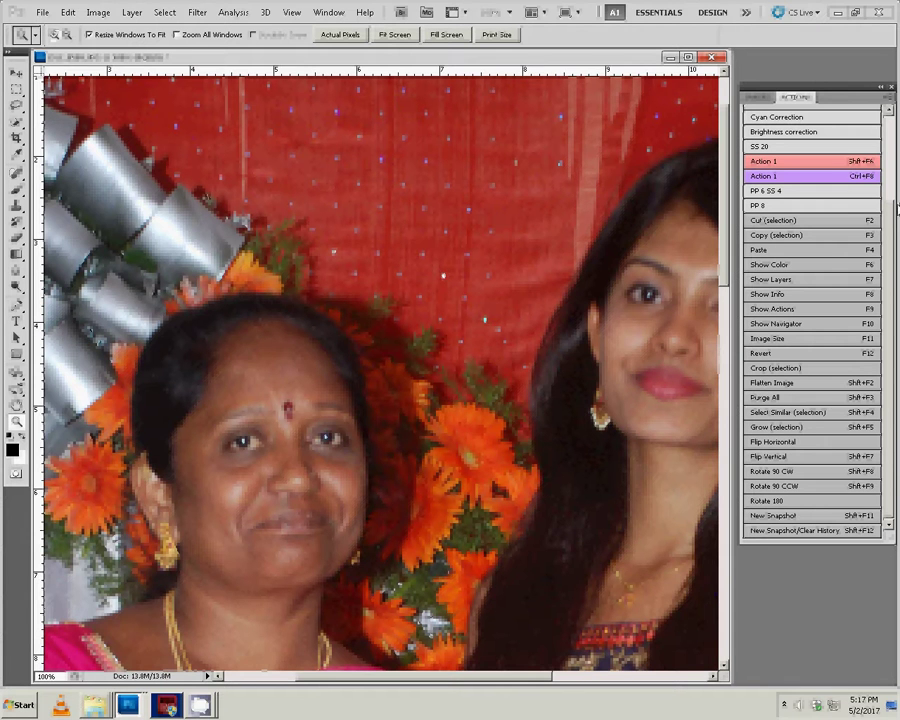
right_click(480, 378)
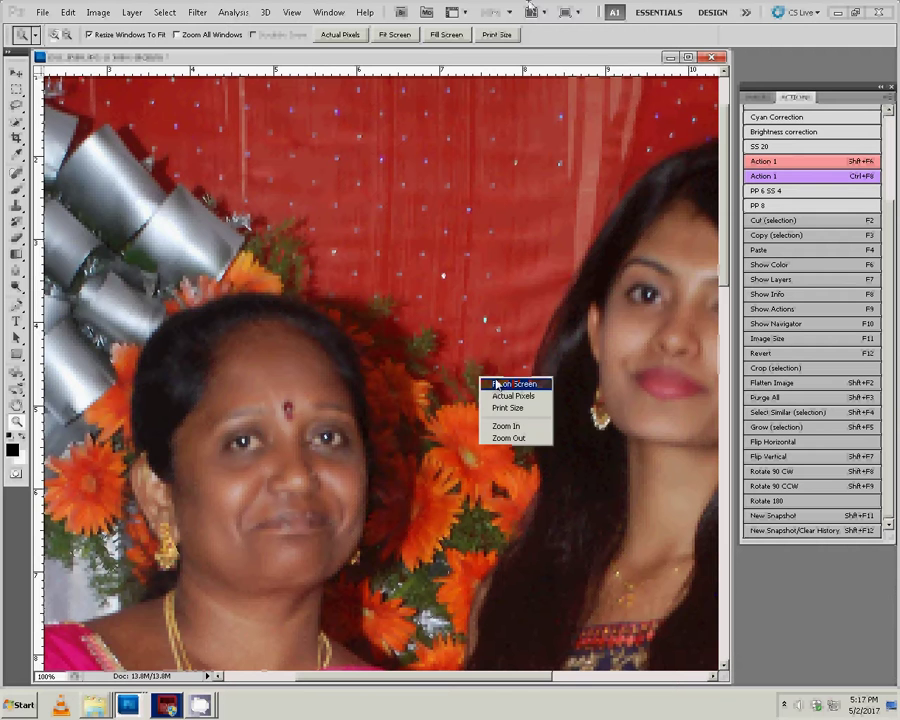
click(512, 384)
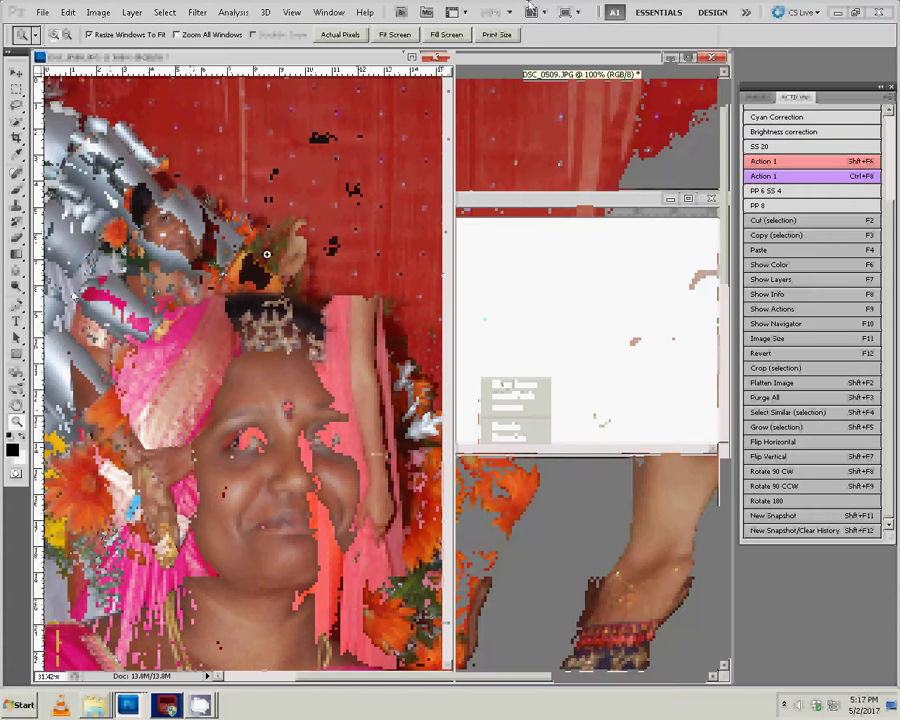
Scale the two-women photo to about 145% and nudge it right beside the portrait
key(v)
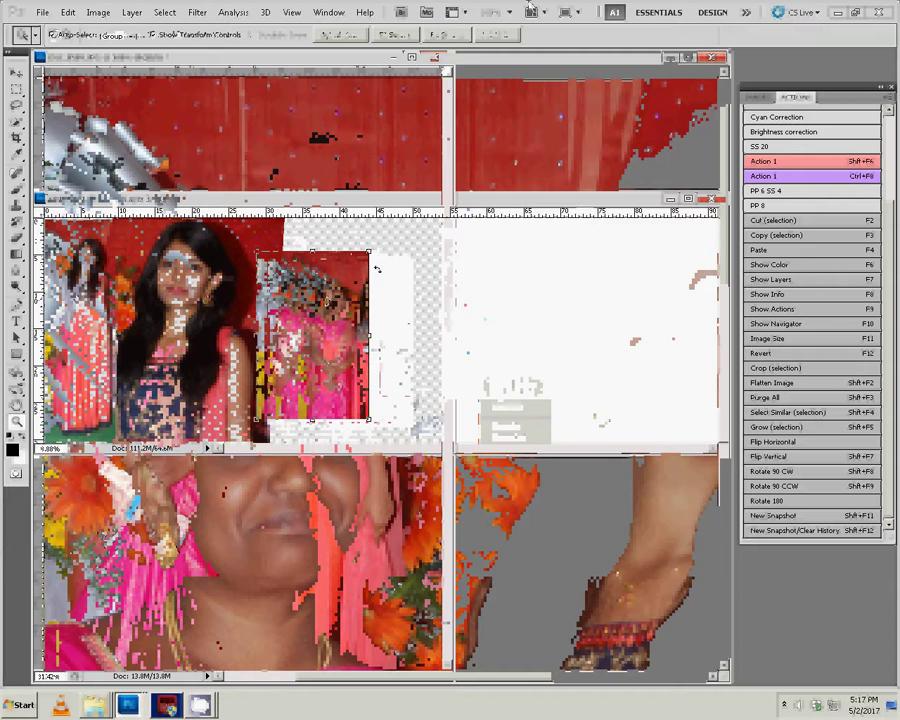
key(ctrl+t)
drag(382, 240, 310, 313)
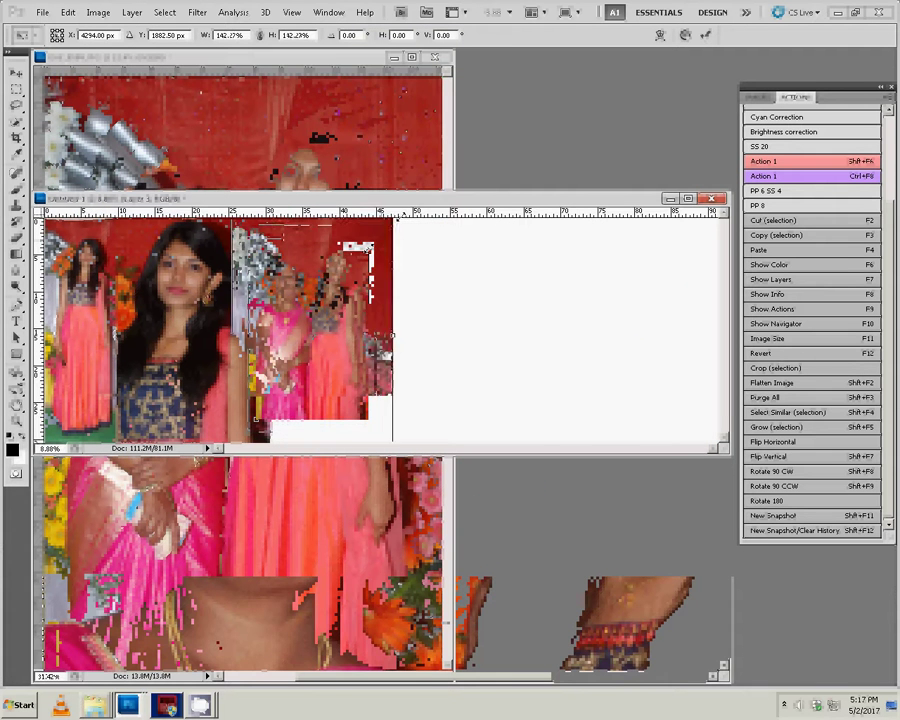
key(Right)
key(Right)
key(Right)
key(Right)
key(Right)
key(Right)
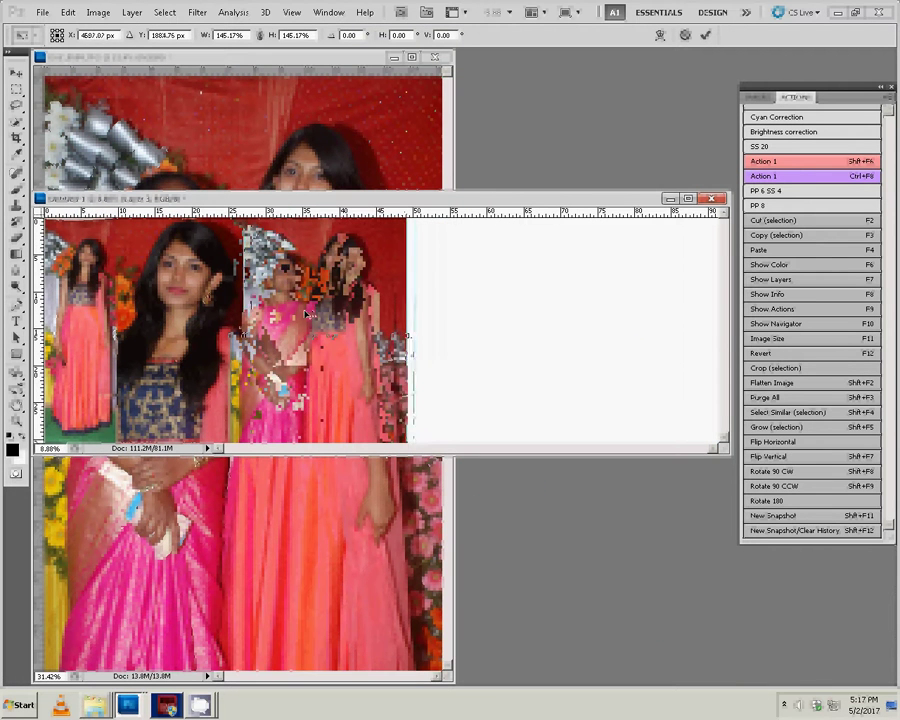
key(Right)
key(Right)
key(Right)
key(Return)
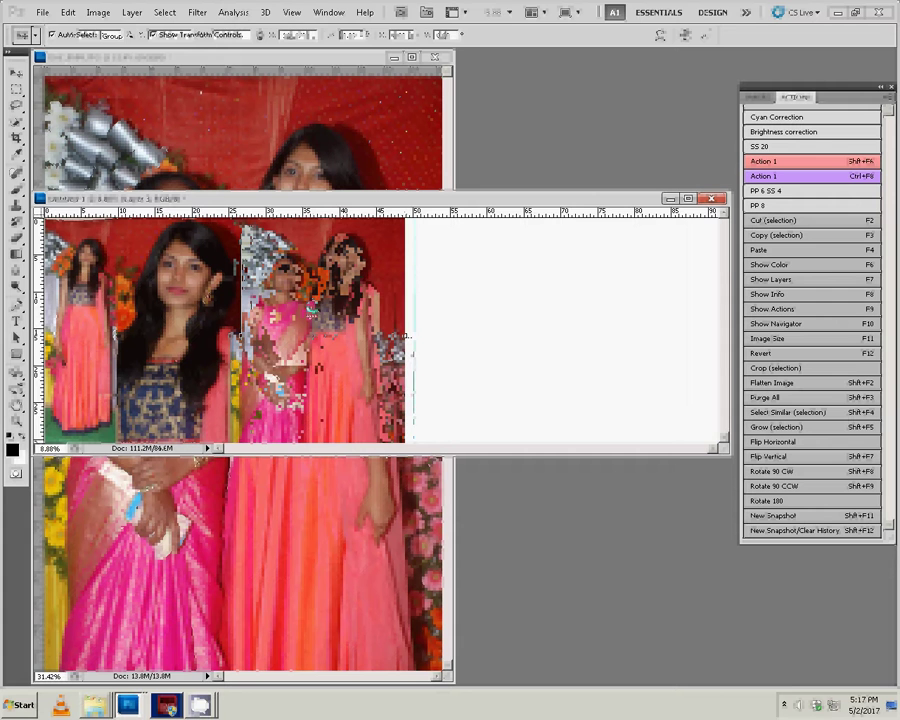
Set rulers to inches and erase the seam with a larger eraser at 100% opacity and flow
right_click(501, 209)
click(522, 227)
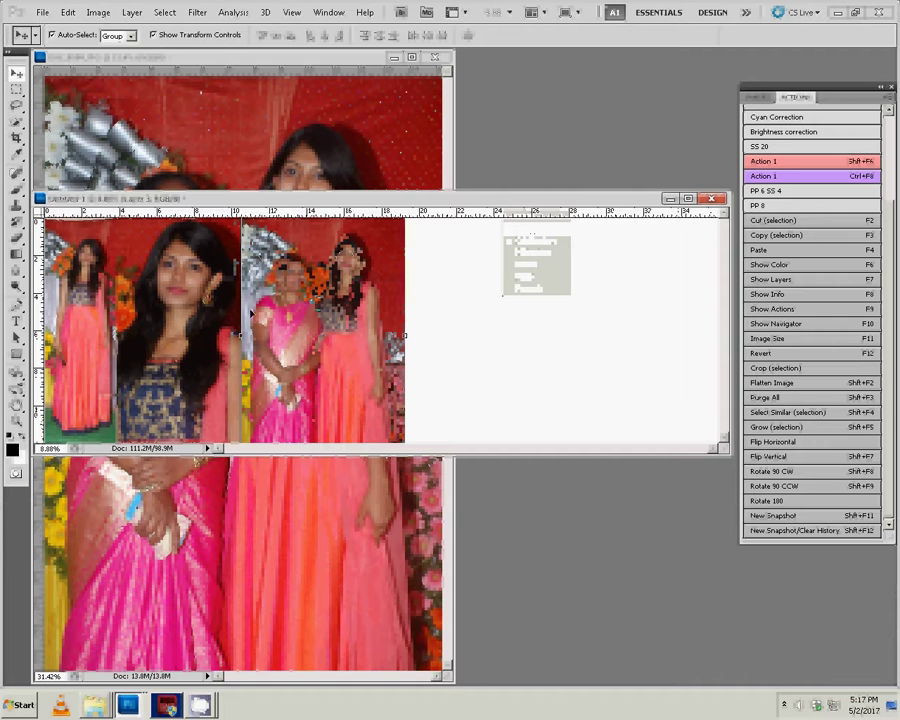
key(e)
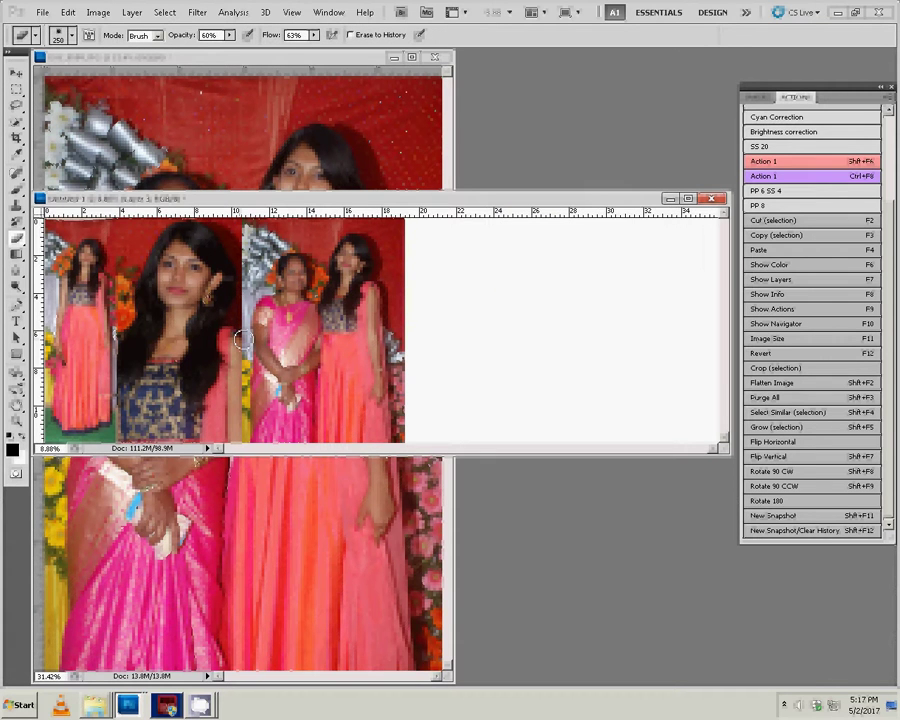
mouse_move(229, 35)
mouse_down()
mouse_move(237, 53)
mouse_move(262, 53)
mouse_up()
drag(314, 35, 371, 52)
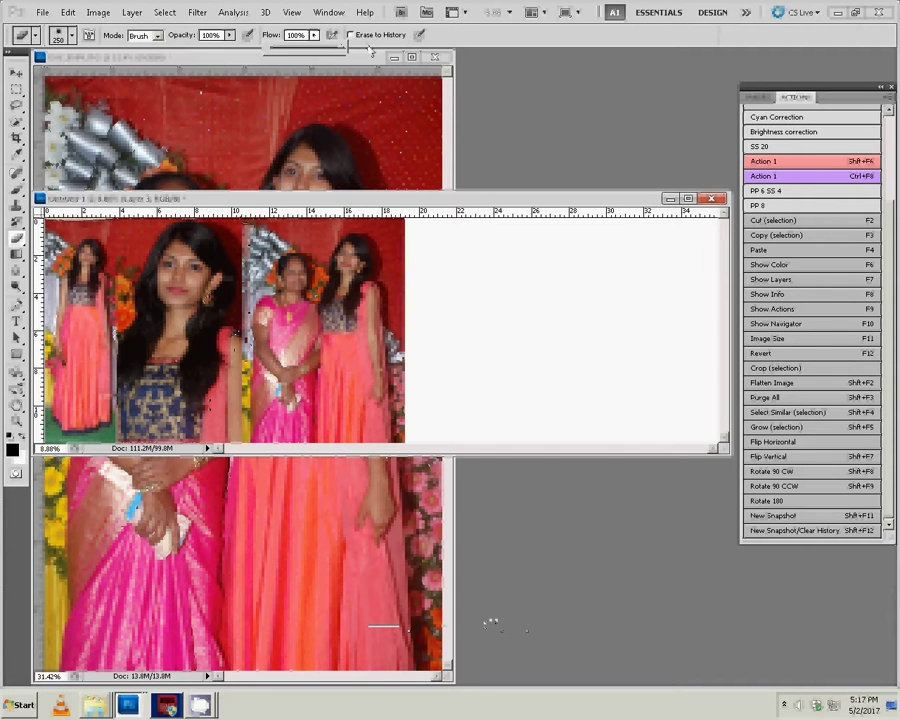
key(bracketright)
key(bracketright)
key(bracketright)
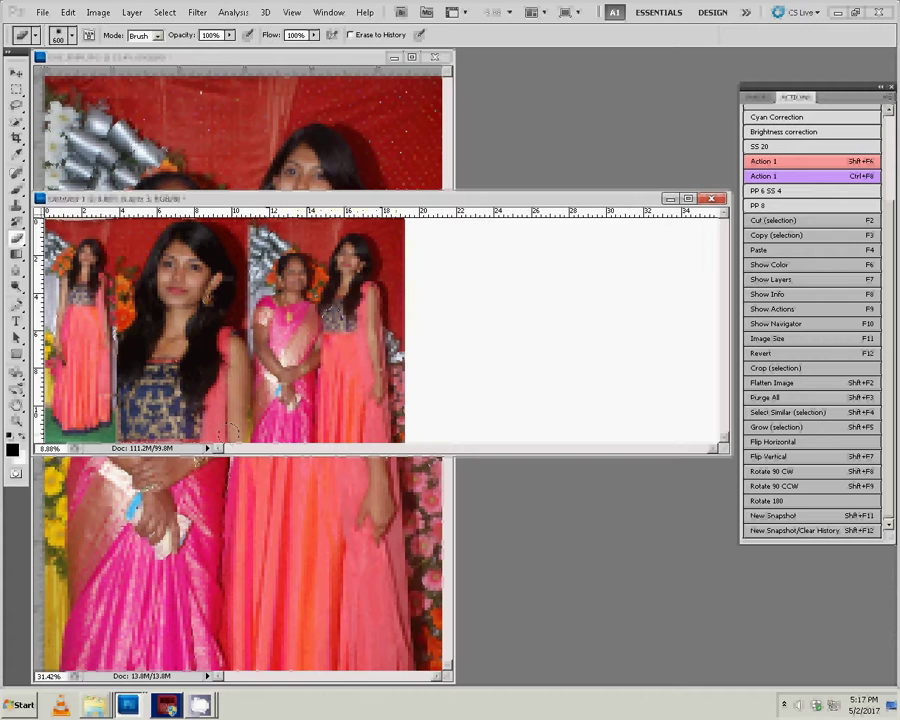
key(ctrl+Tab)
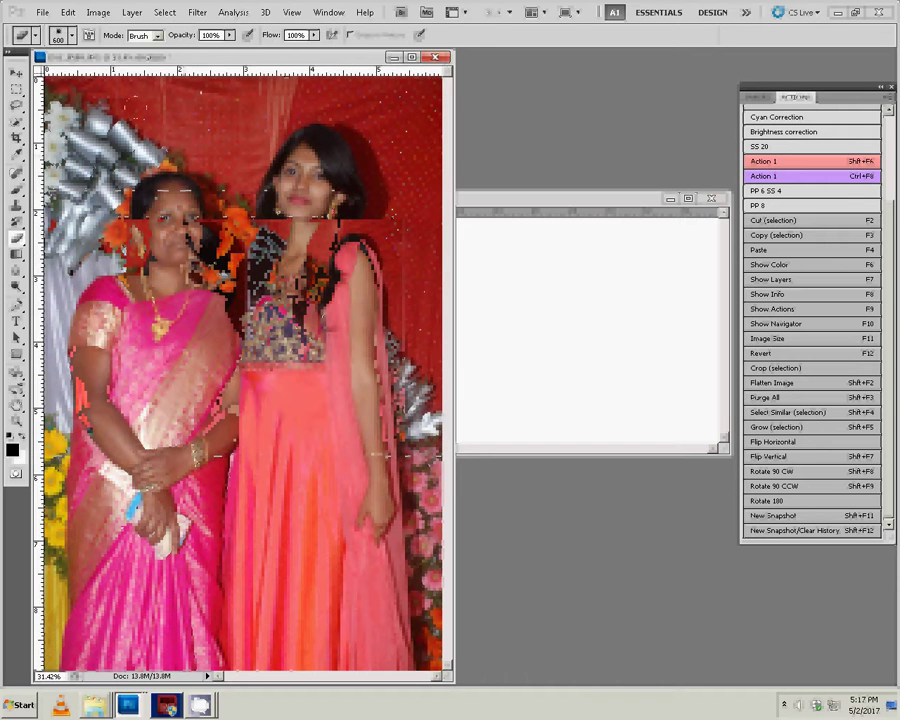
Close the original two-women photo without saving and select DSC_0510 in the folder
key(ctrl+w)
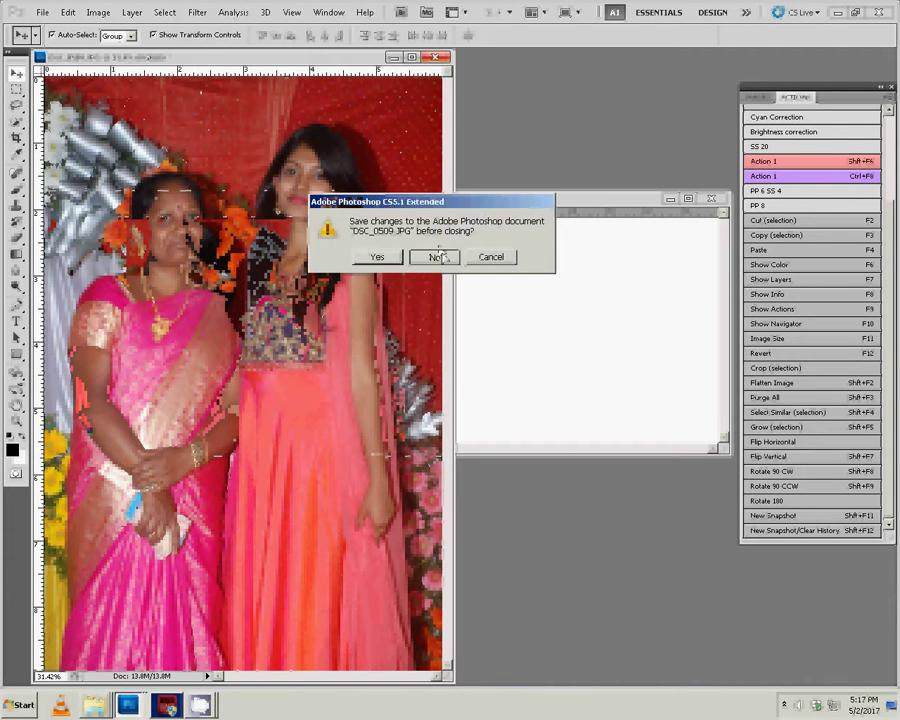
click(437, 256)
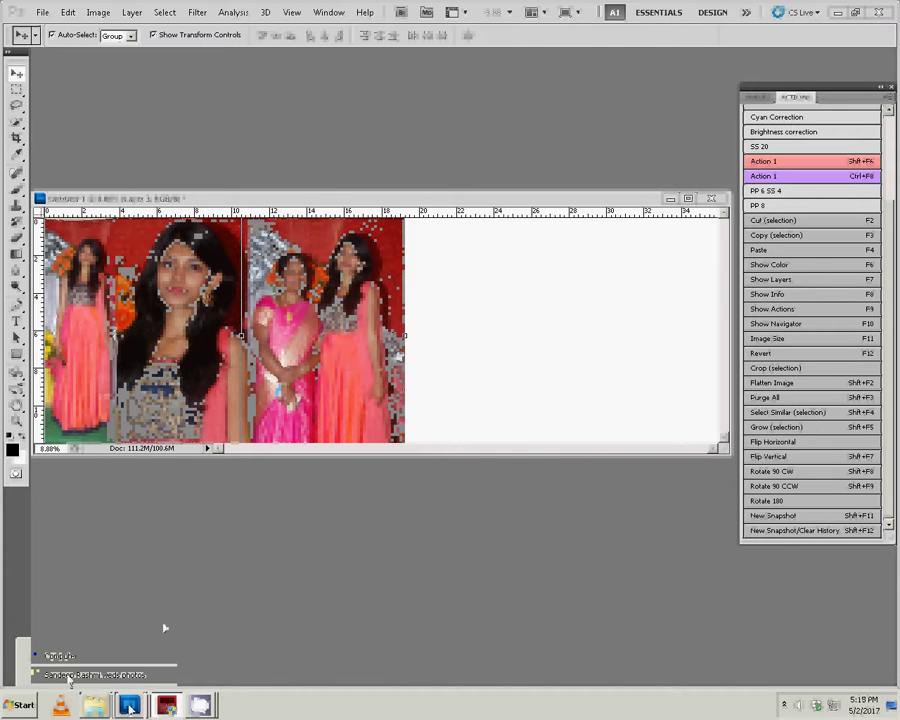
key(Right)
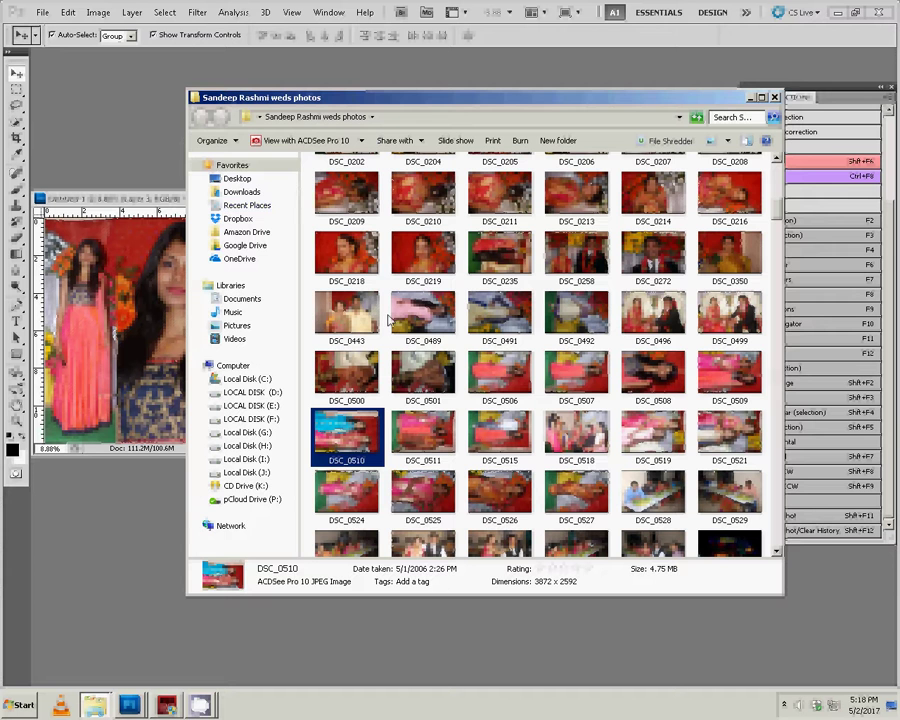
Open DSC_0510, the girl in blue beside the bride, from Explorer into Photoshop
click(108, 115)
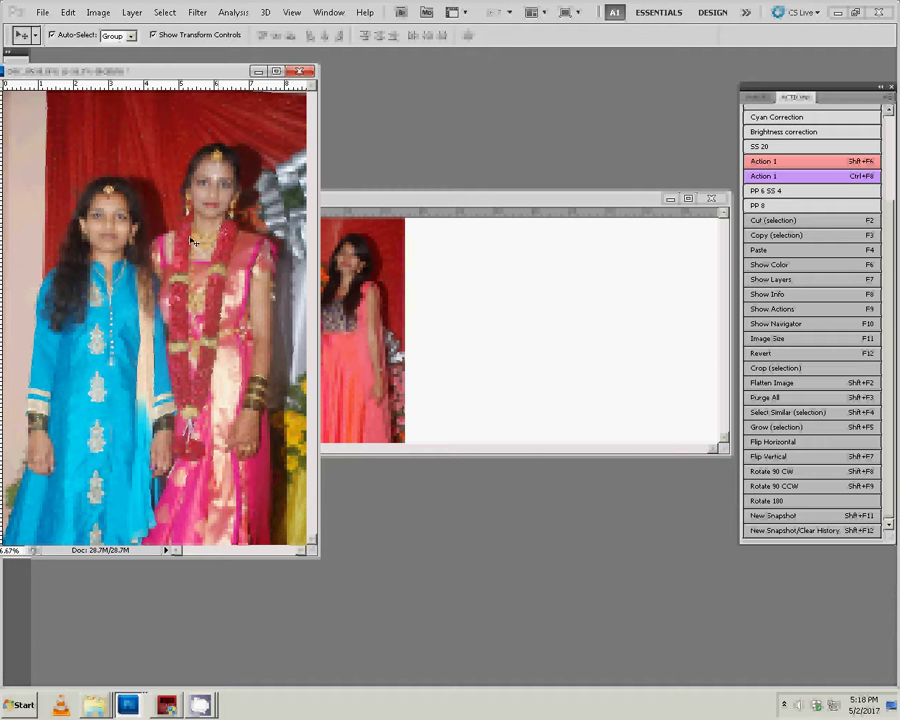
Resize DSC_0510 to 6 inches wide (1800 × 2689 pixels at 300 ppi)
key(z)
click(123, 235)
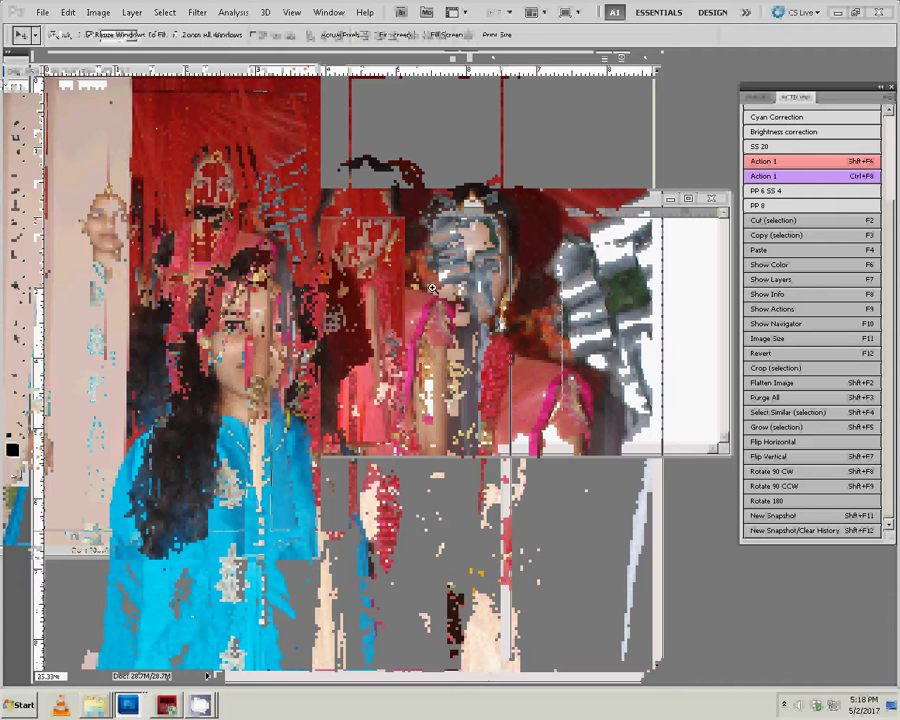
key(F11)
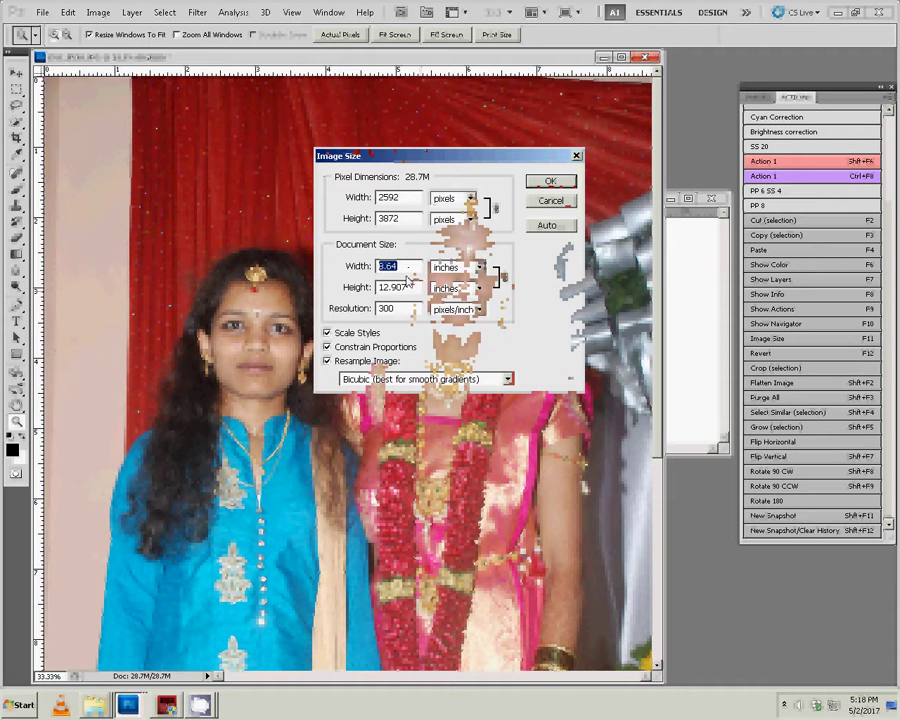
text(6)
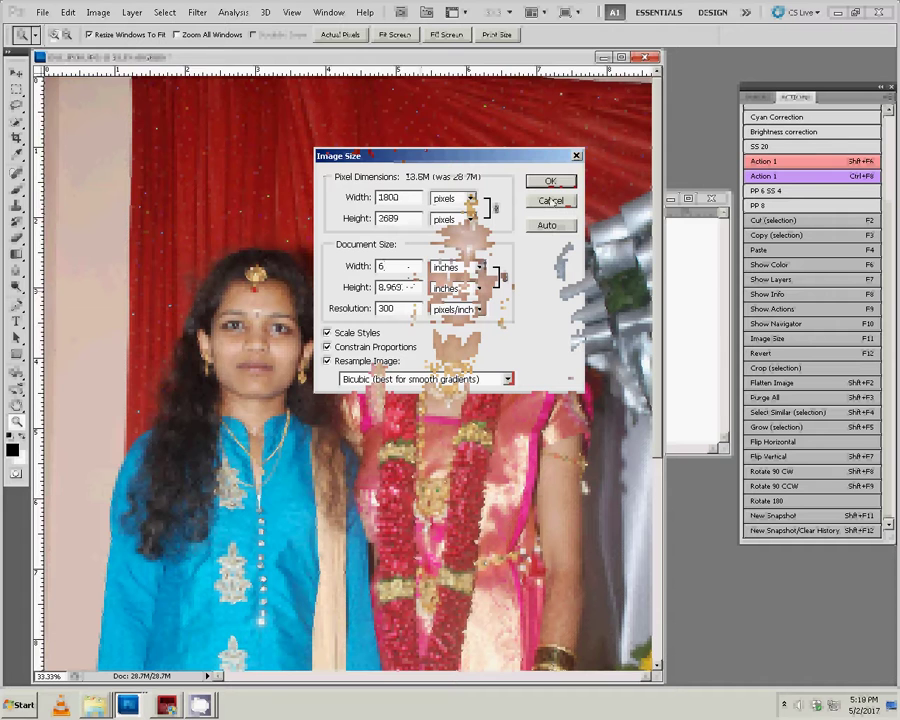
key(Return)
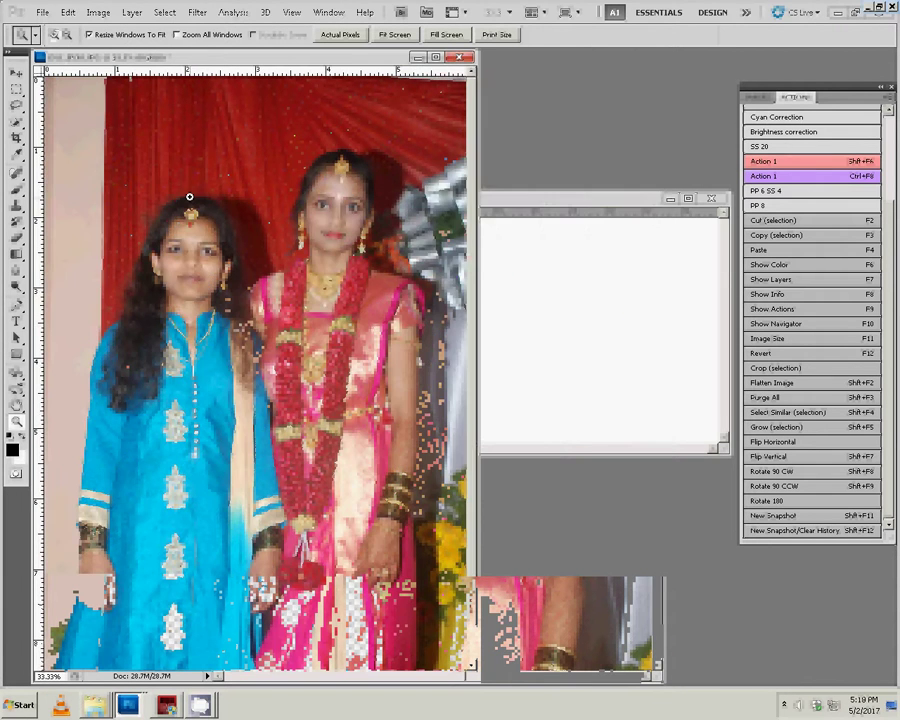
Zoom in on the photo and bring up Color Balance
key(ctrl+0)
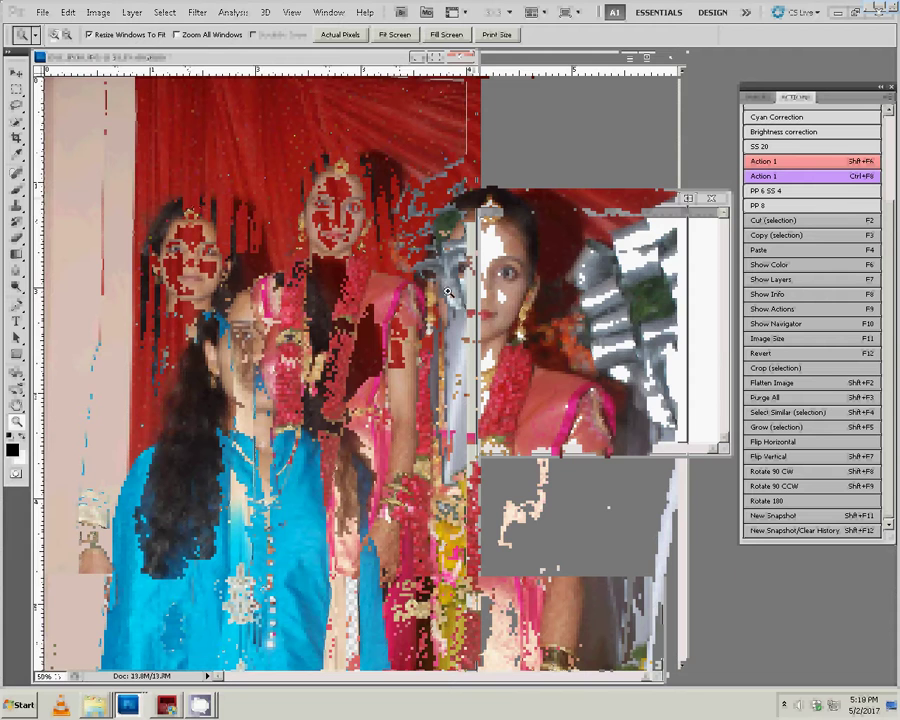
key(ctrl+plus)
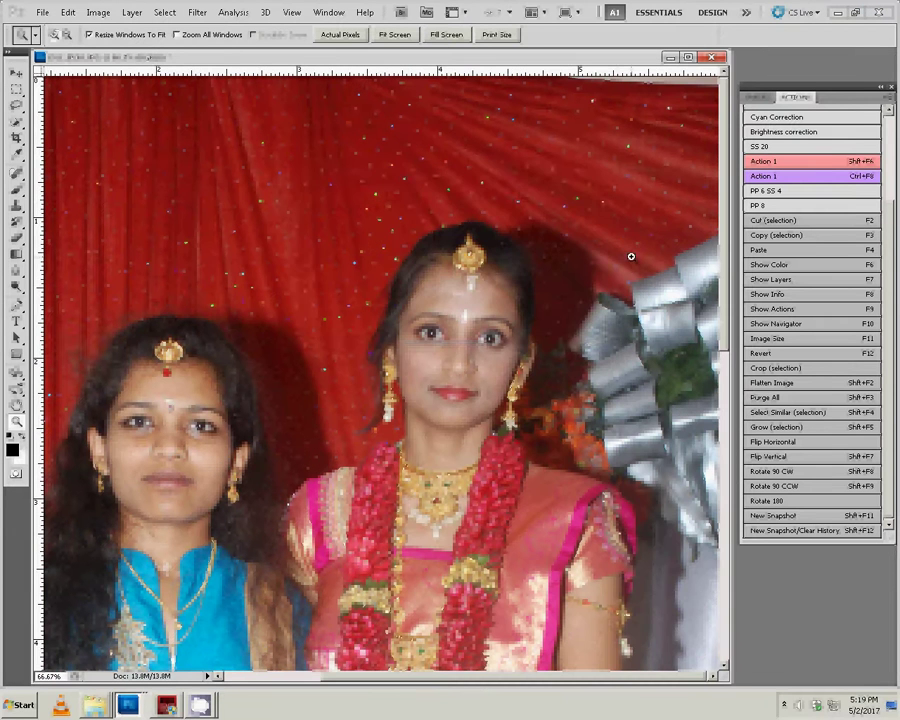
key(ctrl+b)
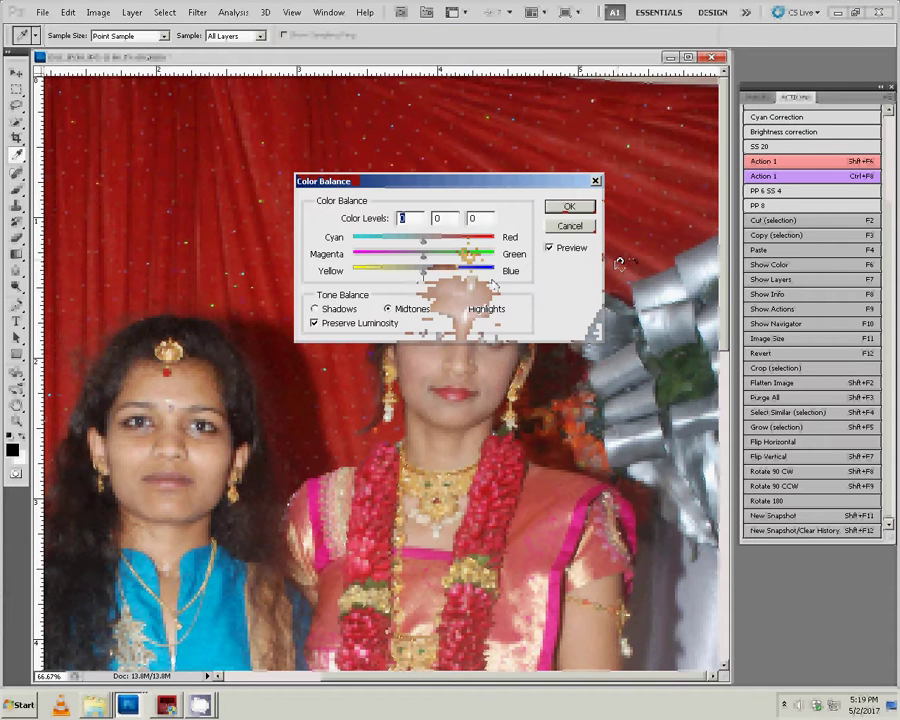
Shift the midtones toward red, from Cyan-Red 9 up to about +43
text(9)
key(Tab)
key(Tab)
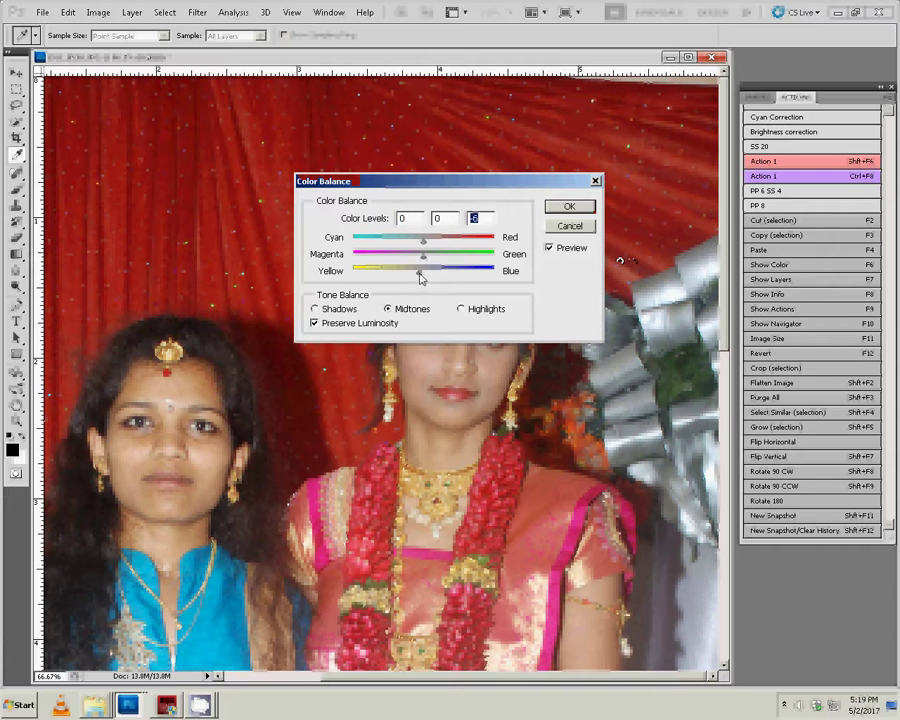
drag(430, 248, 455, 250)
click(569, 206)
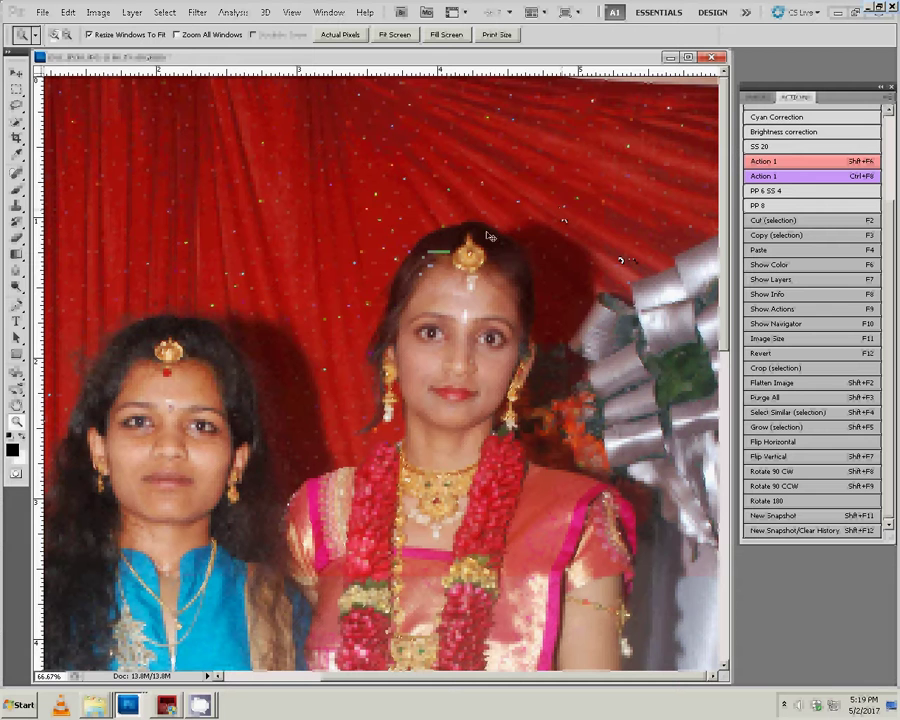
Reopen Color Balance and fine-tune the Yellow-Blue balance
key(ctrl+b)
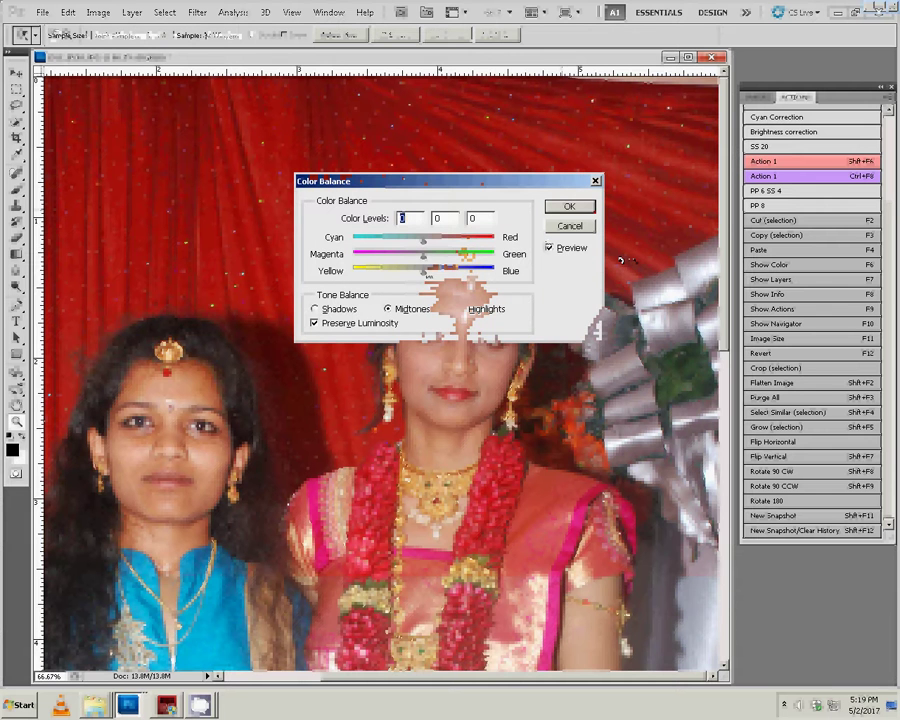
drag(423, 272, 456, 270)
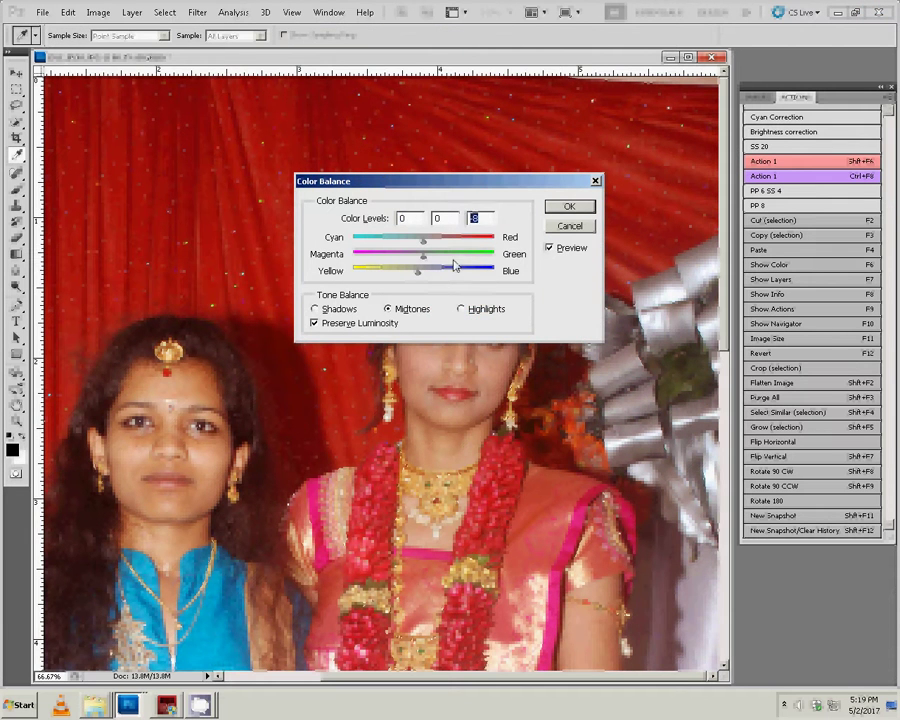
click(569, 206)
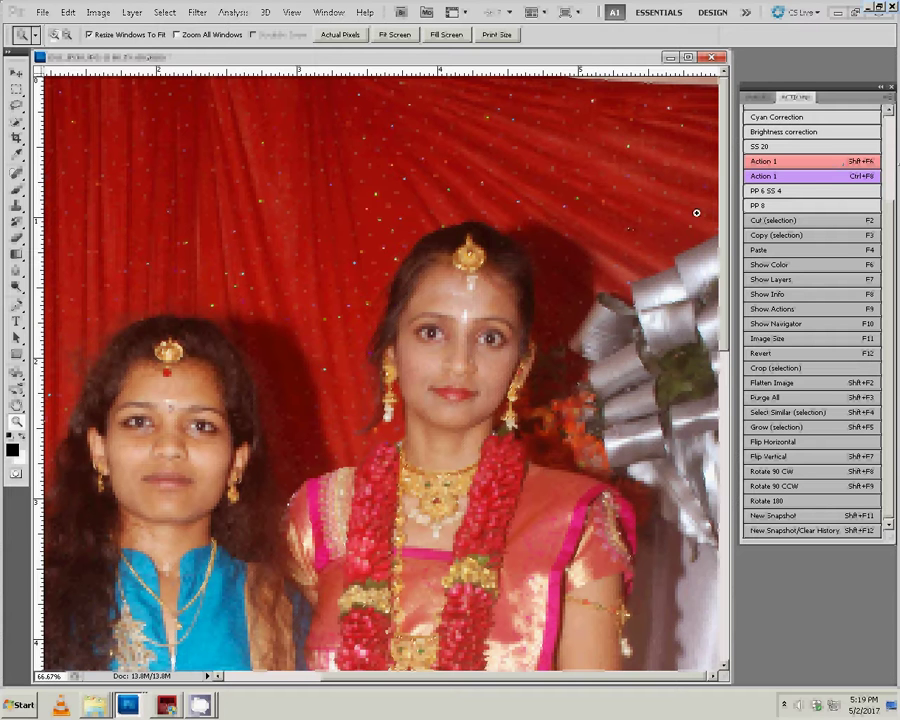
Run Action 1 on DSC_0510 to brighten and enrich its colours
click(762, 98)
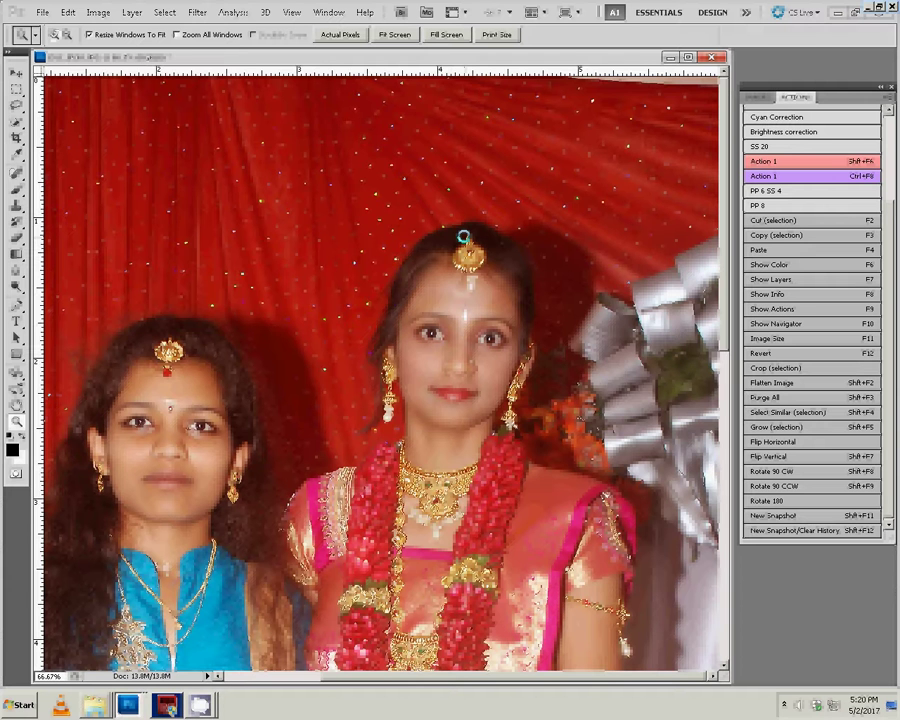
Dismiss the Red Giant update error message and switch to the Move tool
click(166, 706)
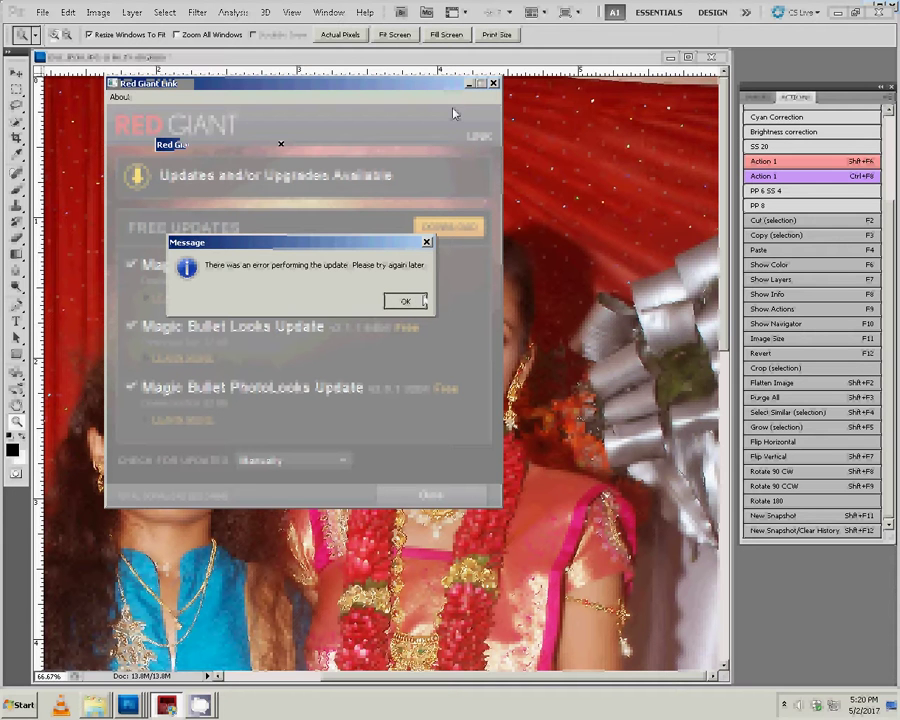
key(Return)
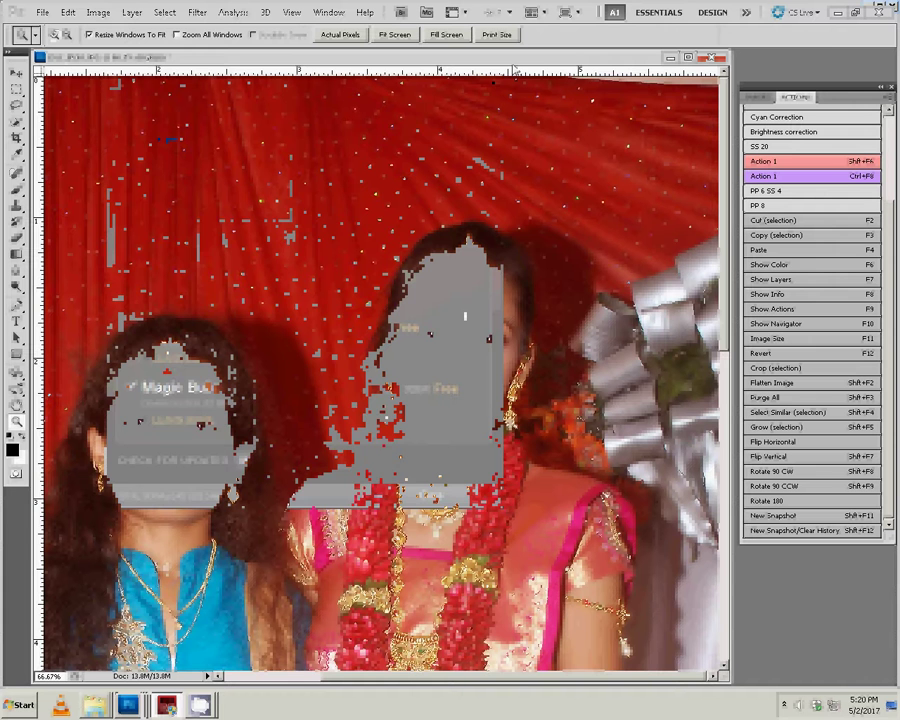
key(v)
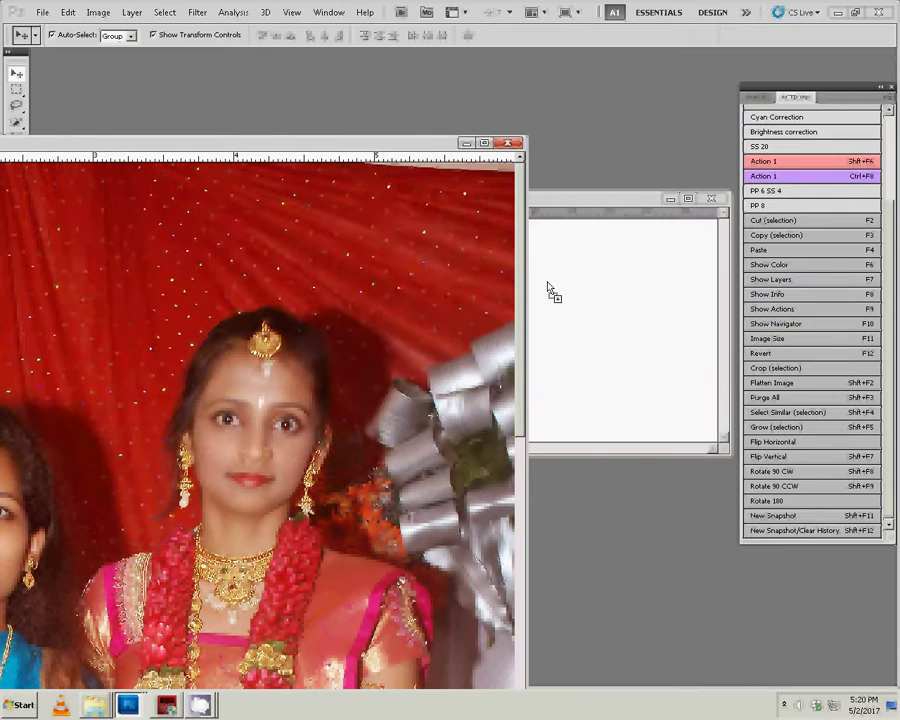
Drag DSC_0510 into the album canvas as Layer 4 and scale it to about 170%
drag(548, 290, 548, 291)
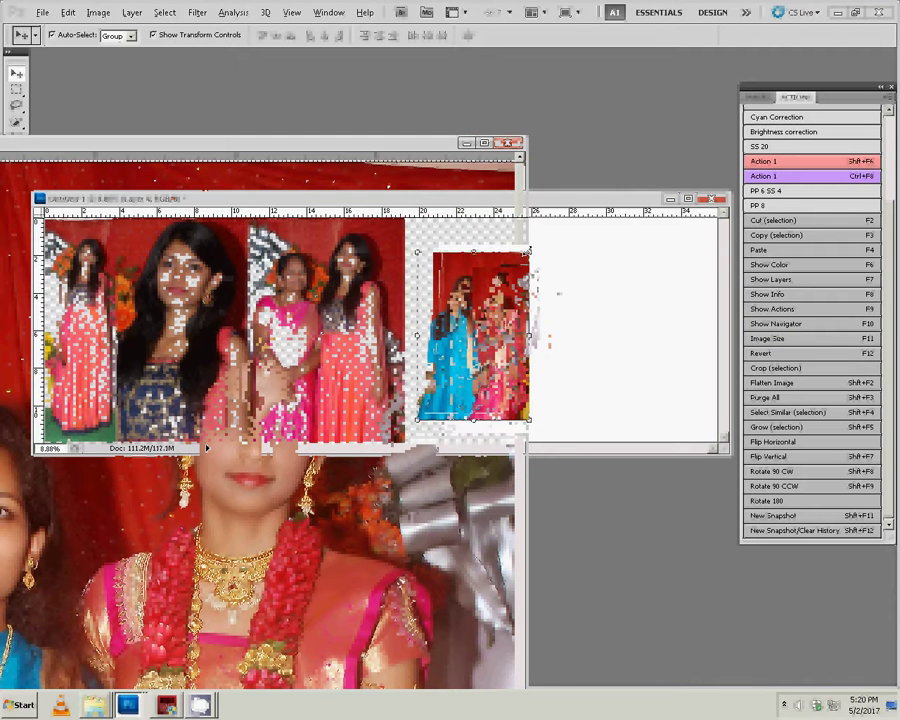
drag(537, 241, 566, 211)
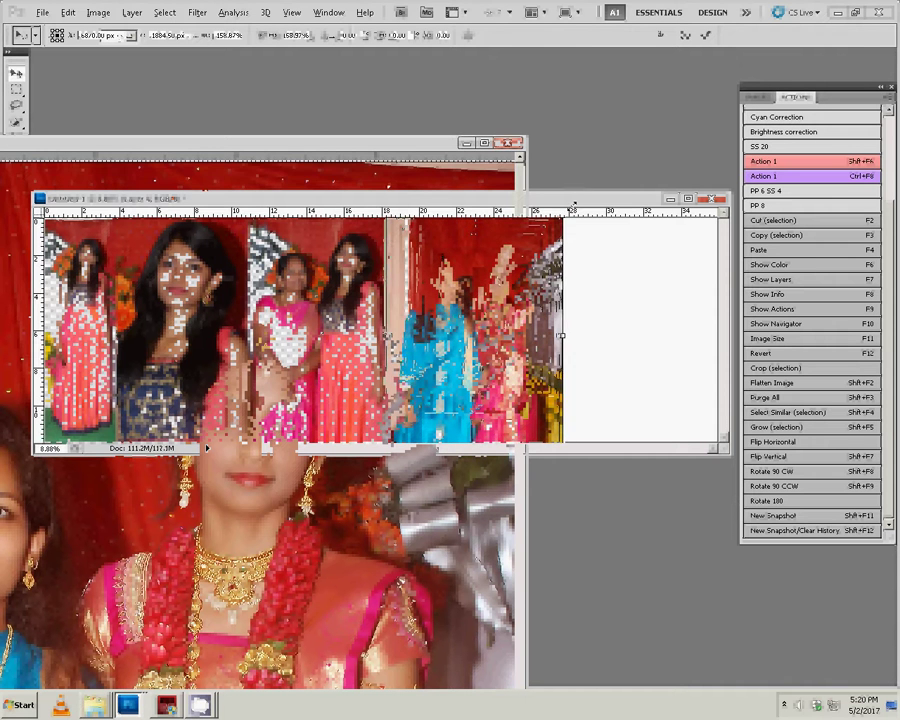
drag(565, 208, 579, 200)
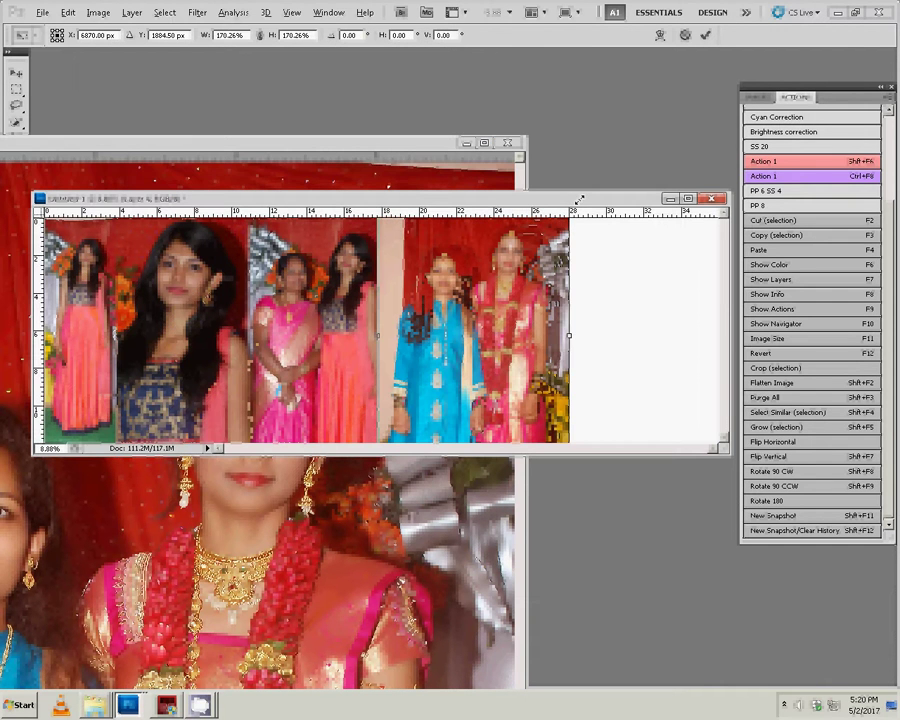
key(Return)
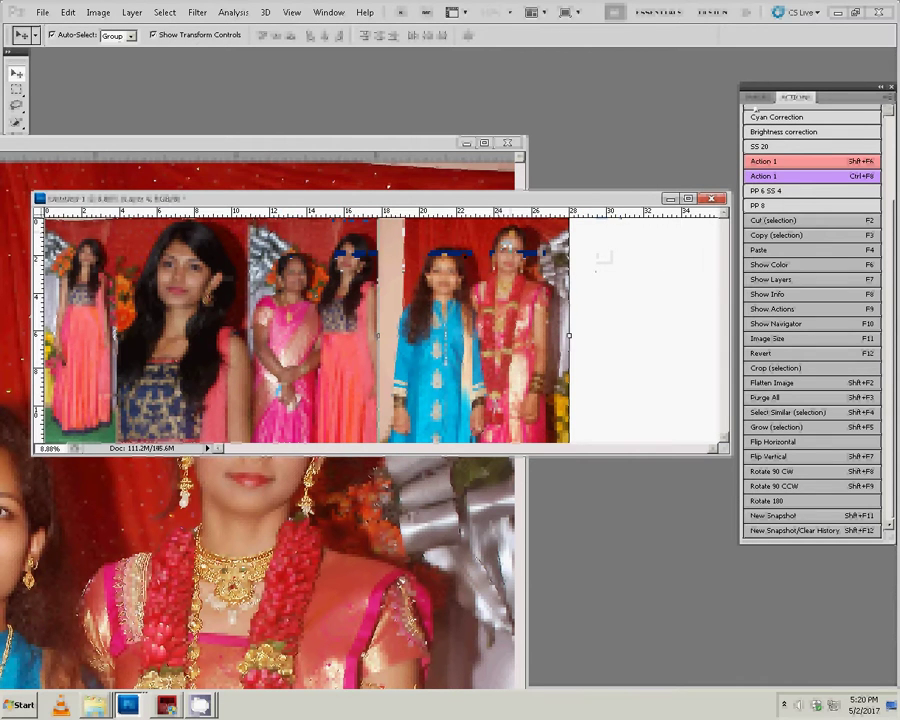
key(F7)
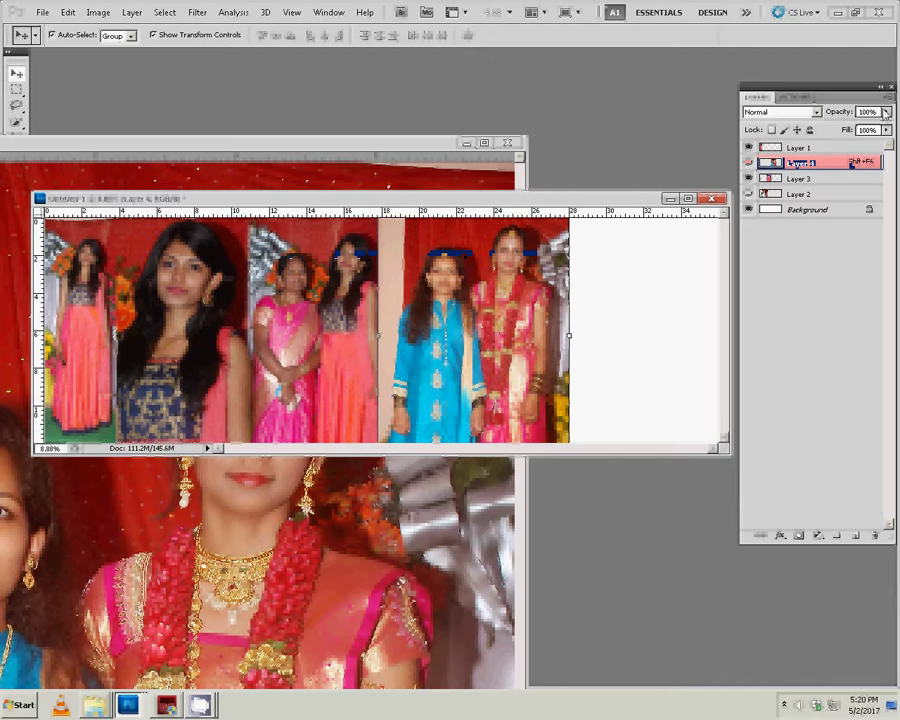
Drop Layer 4 to 50% opacity and align it with the neighbouring photo
drag(884, 113, 855, 130)
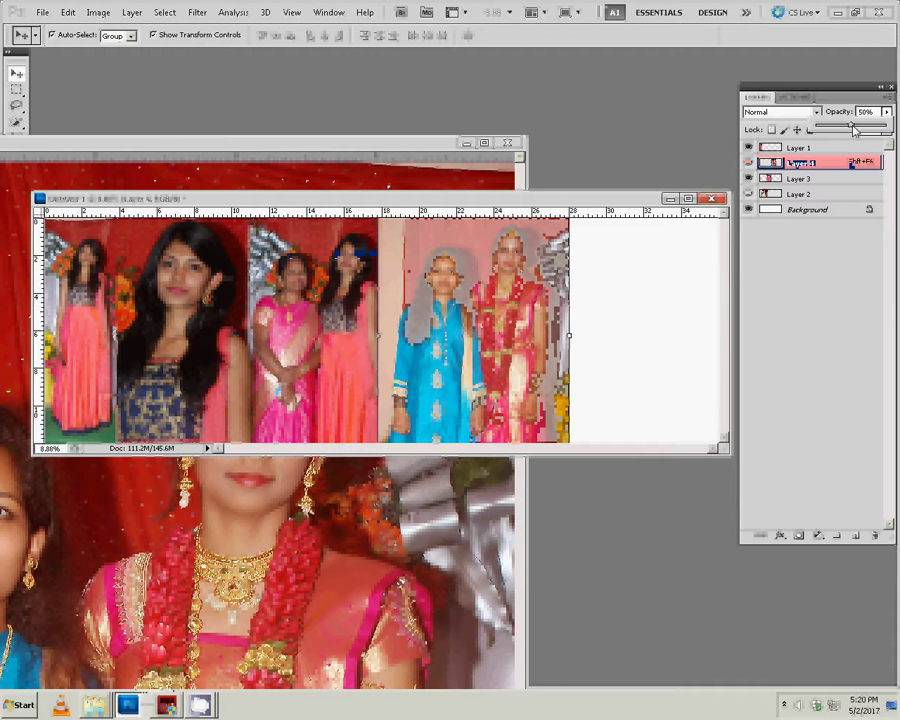
drag(420, 360, 394, 361)
key(z)
click(371, 357)
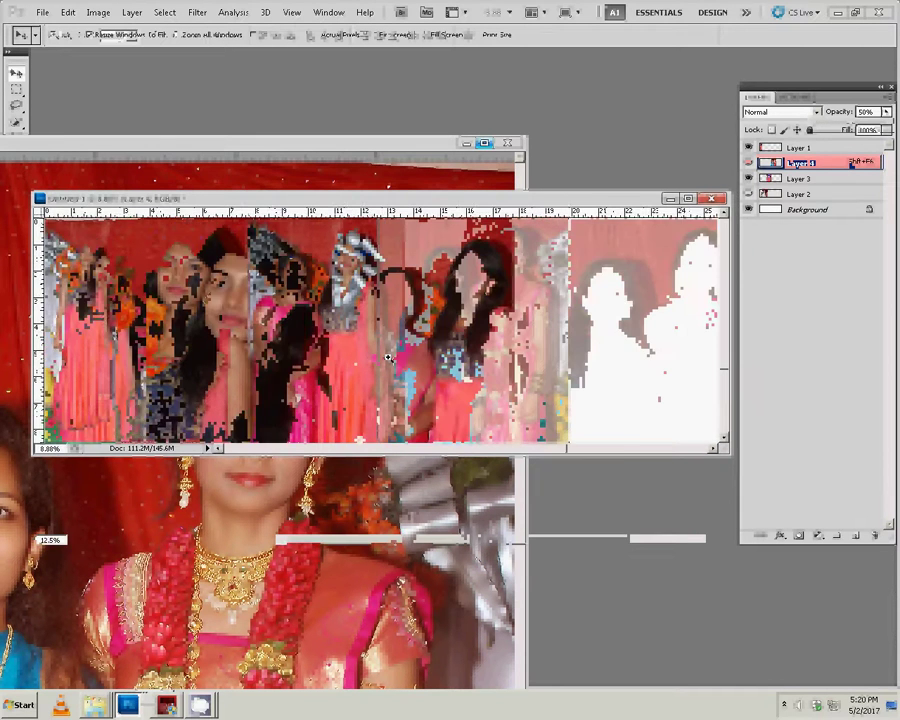
click(338, 397)
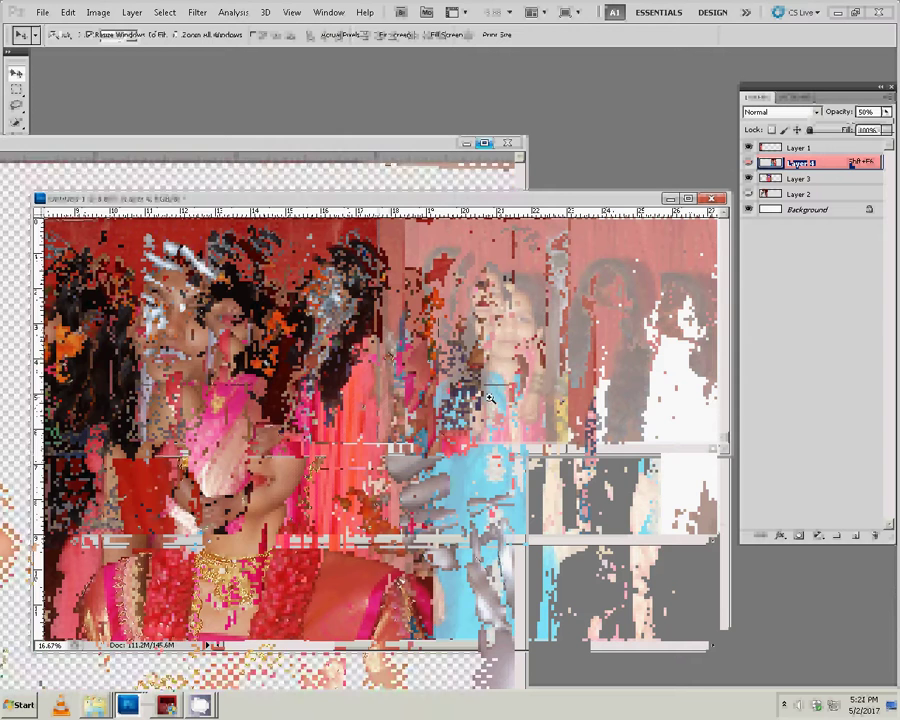
Erase the hard seam beside the pink dress with a size-200 eraser
key(e)
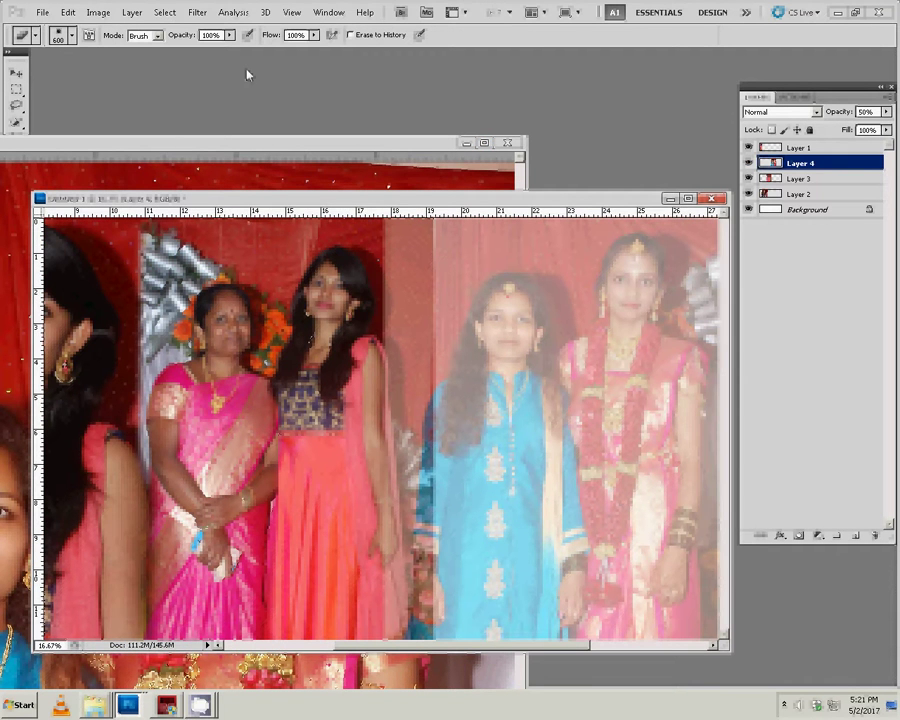
key(bracketleft)
key(bracketleft)
key(bracketleft)
key(bracketleft)
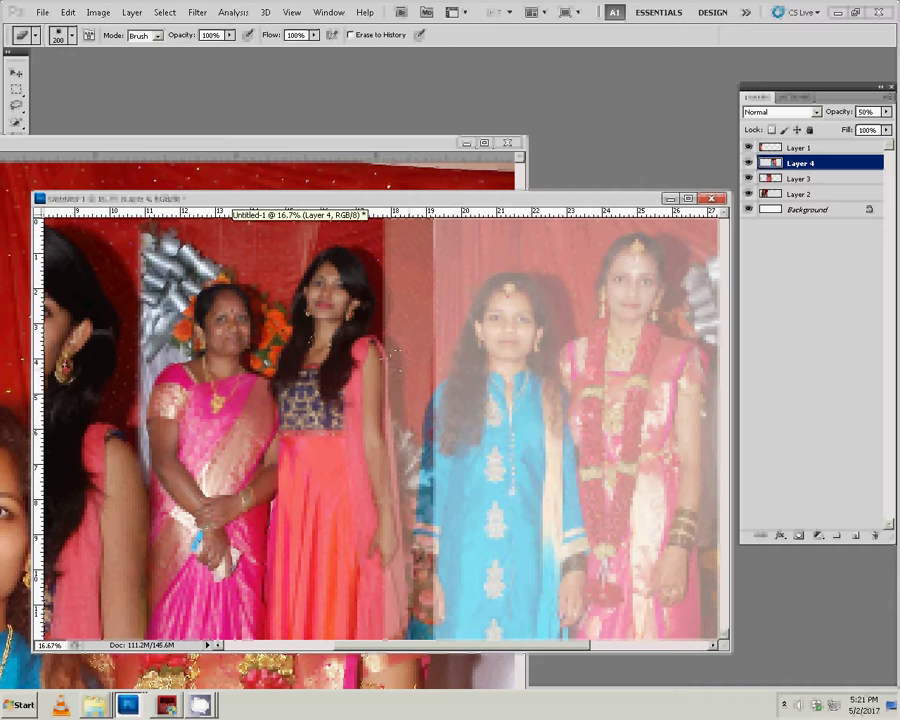
drag(384, 361, 388, 497)
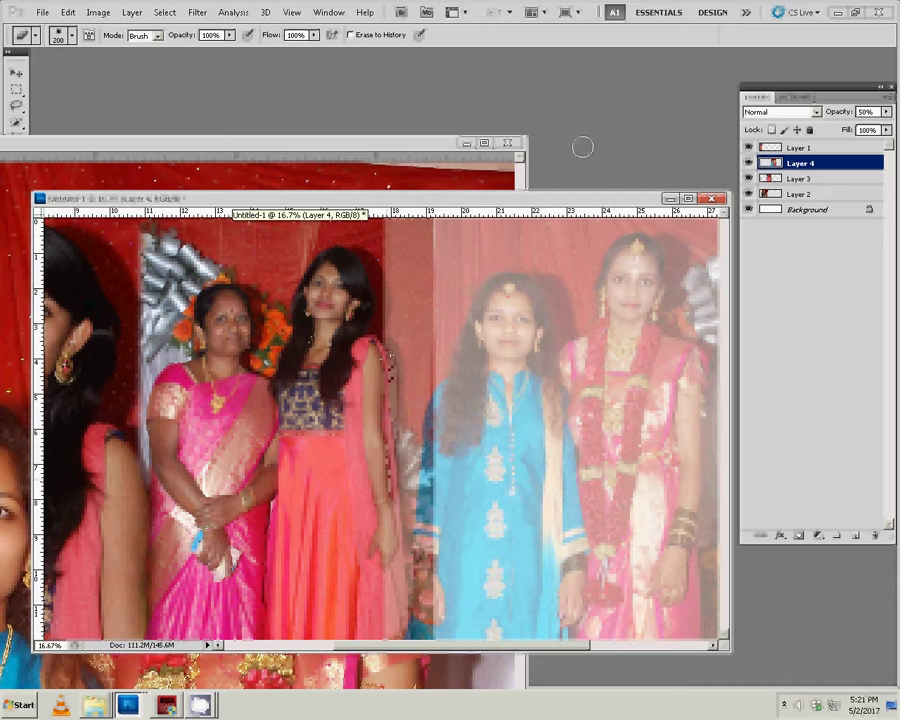
drag(387, 497, 393, 570)
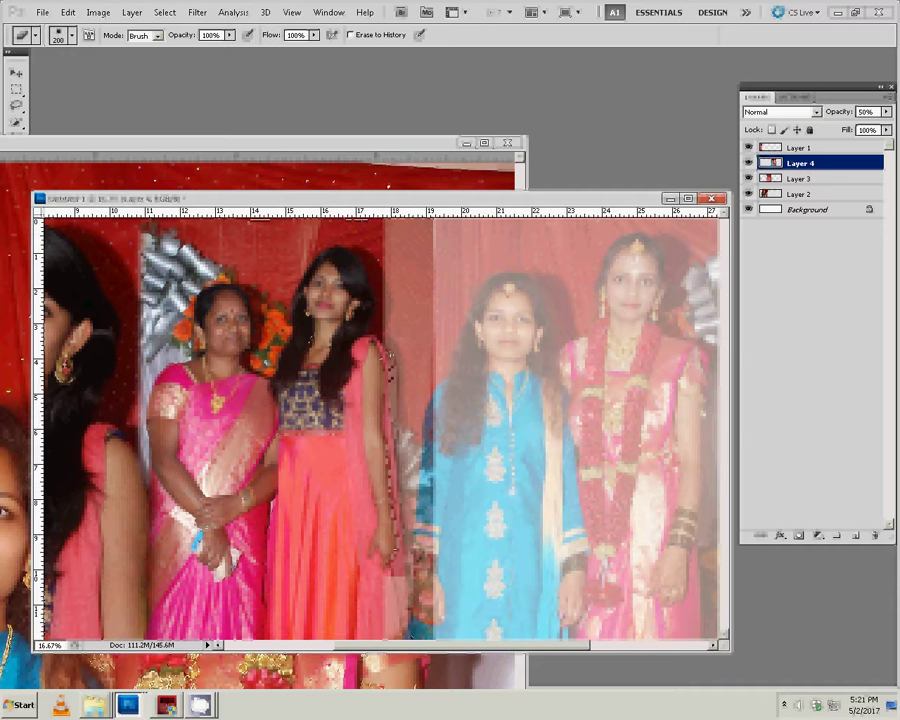
mouse_move(403, 630)
mouse_down()
mouse_move(407, 320)
mouse_move(369, 284)
mouse_up()
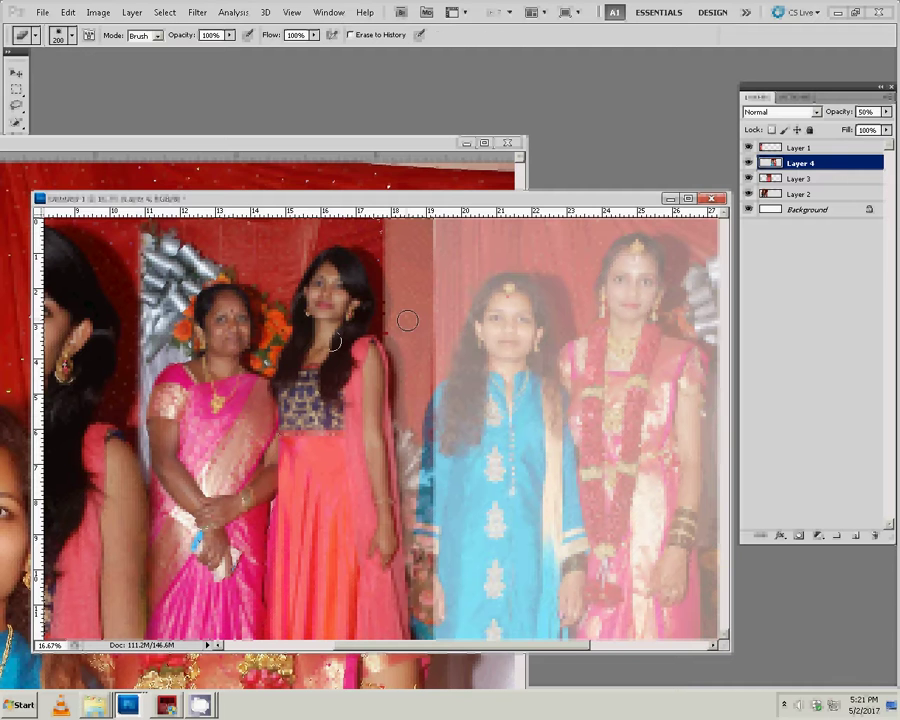
Restore Layer 4 to 100% opacity and fit the spread on screen
key(z)
right_click(322, 387)
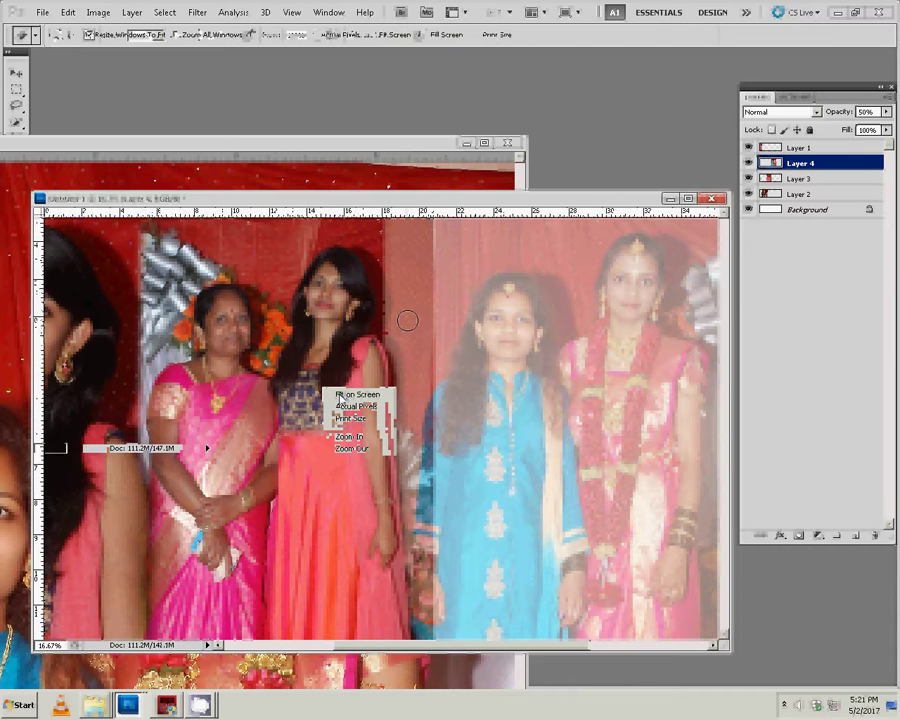
click(351, 448)
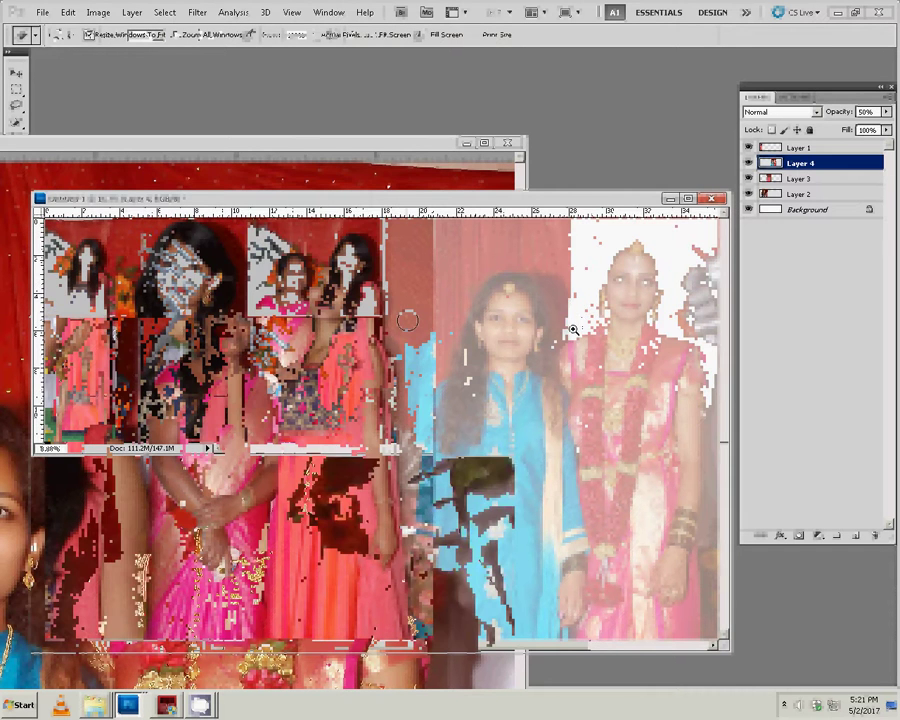
key(v)
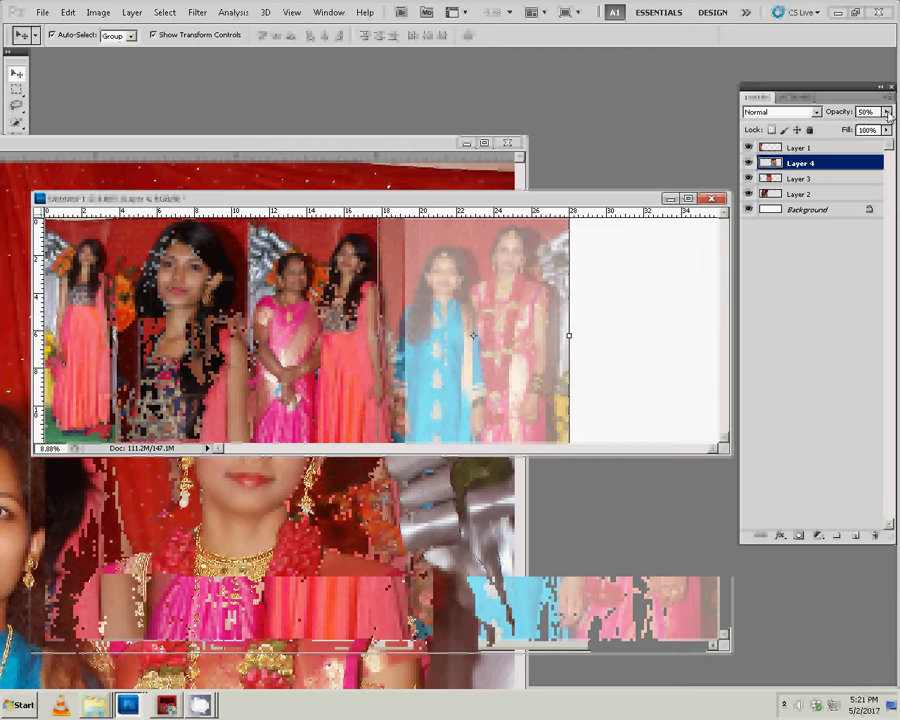
drag(887, 113, 894, 127)
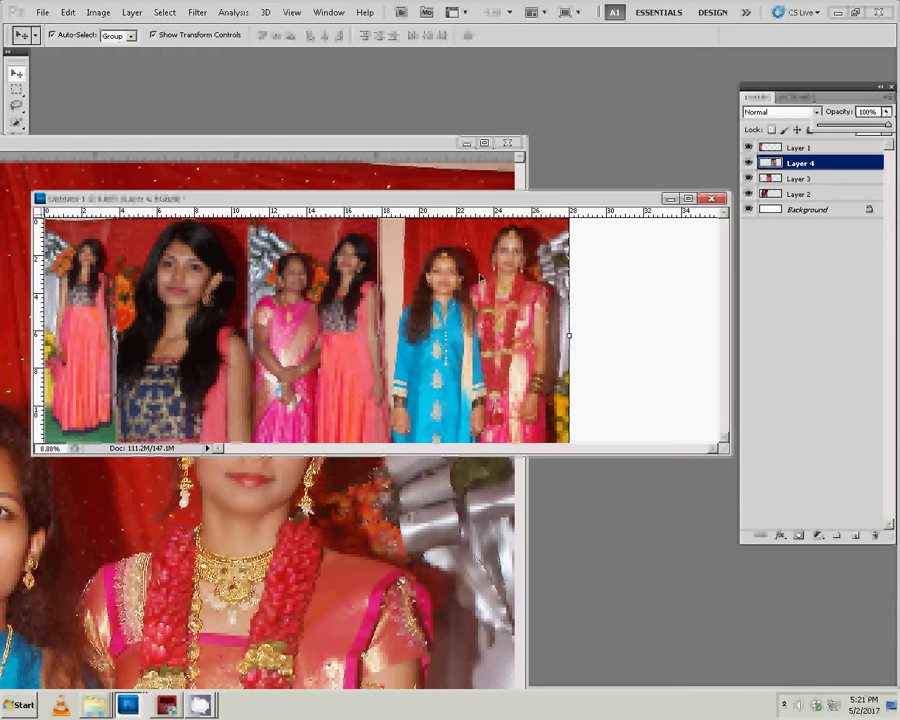
key(z)
right_click(488, 263)
click(506, 266)
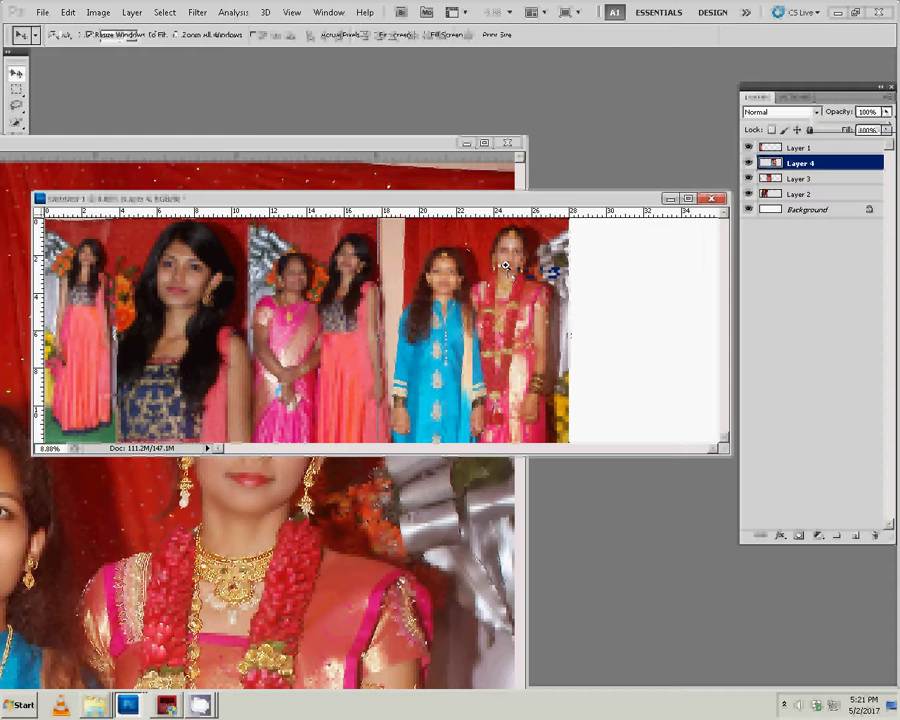
click(205, 177)
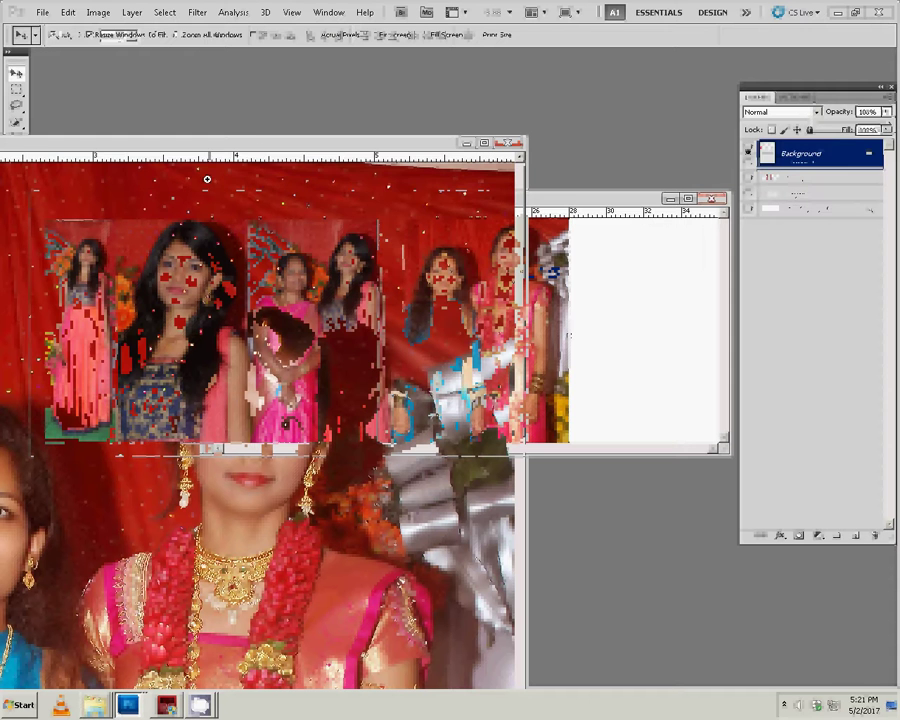
Close DSC_0510 without saving and pick DSC_0511 in the wedding photos folder
click(510, 144)
click(436, 256)
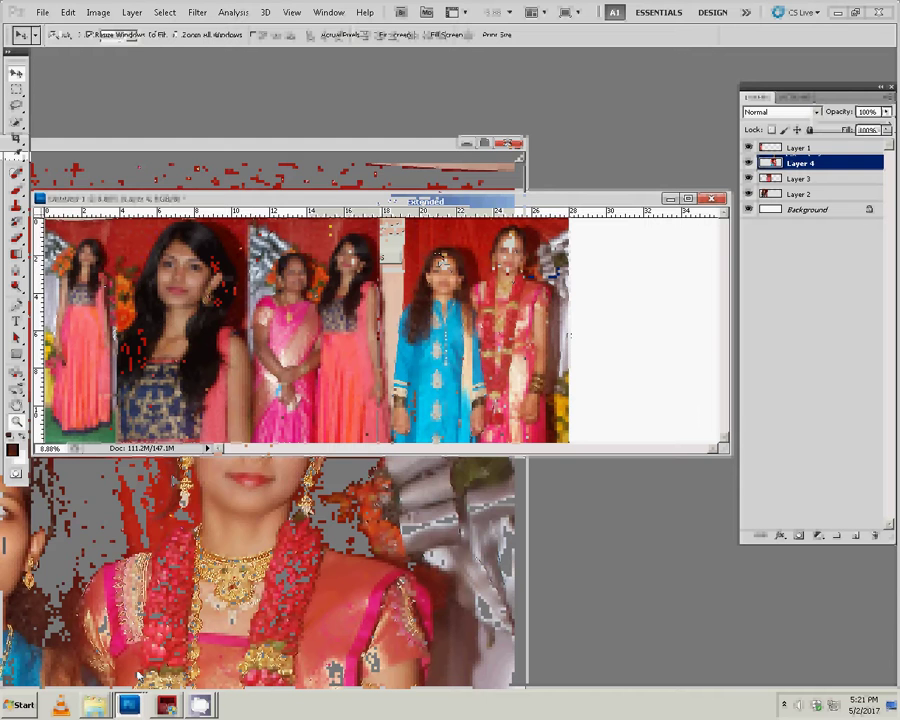
click(60, 674)
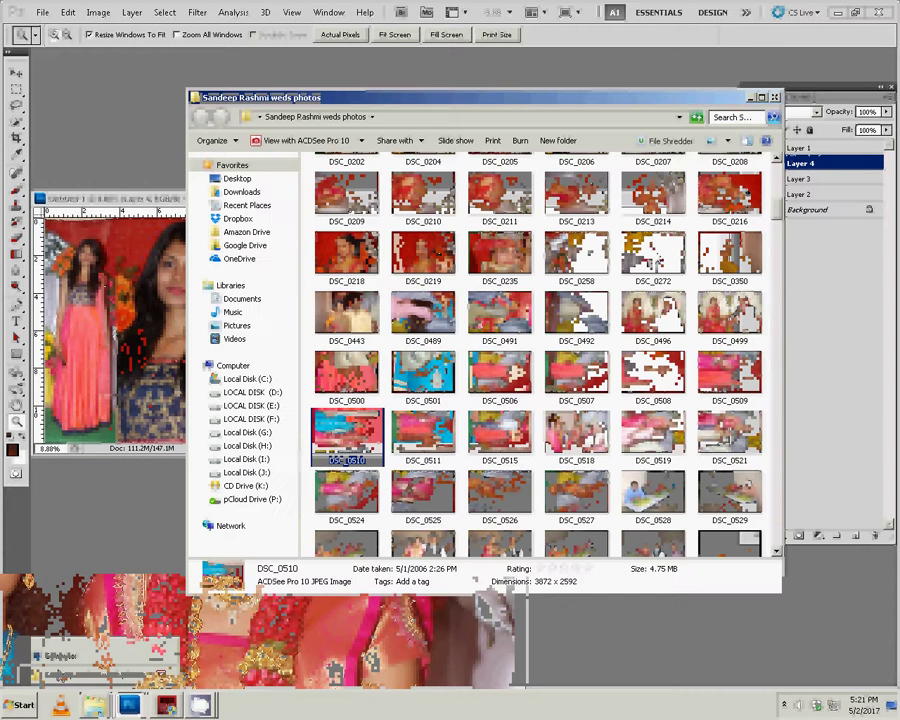
click(427, 432)
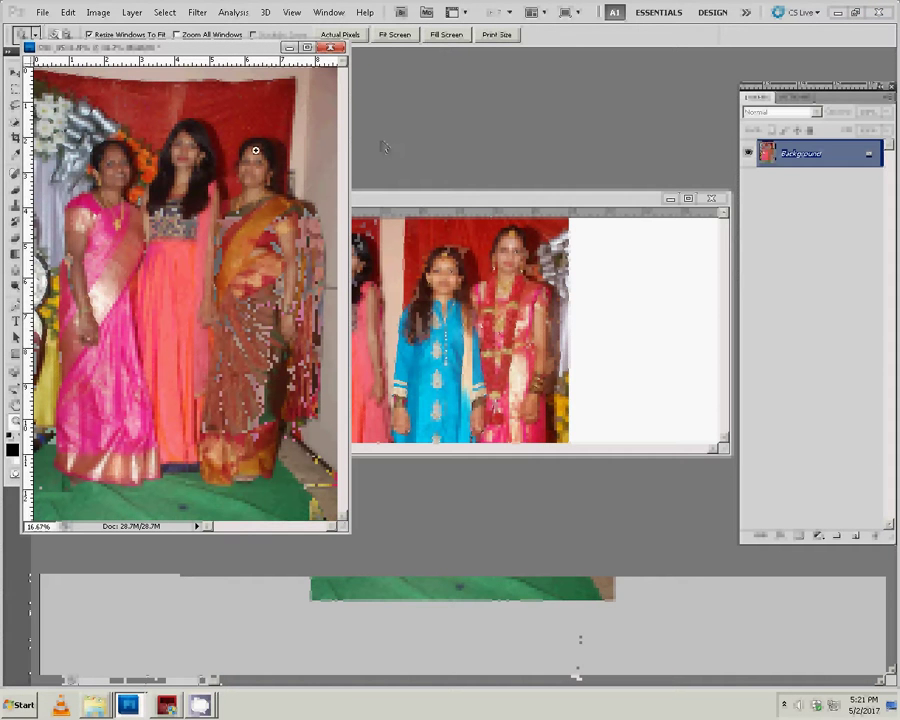
Run the Reduce Noise action (Shift+F6) on DSC_0511 from the button-mode Actions panel
click(803, 99)
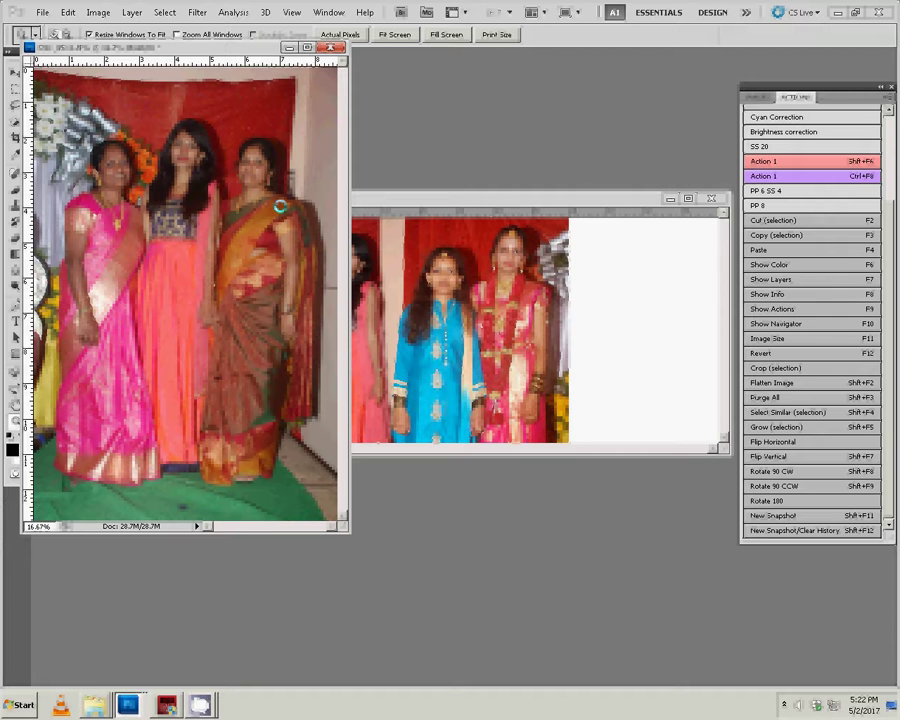
key(shift+F6)
Drag DSC_0511 into the spread as a new layer at its right end
key(v)
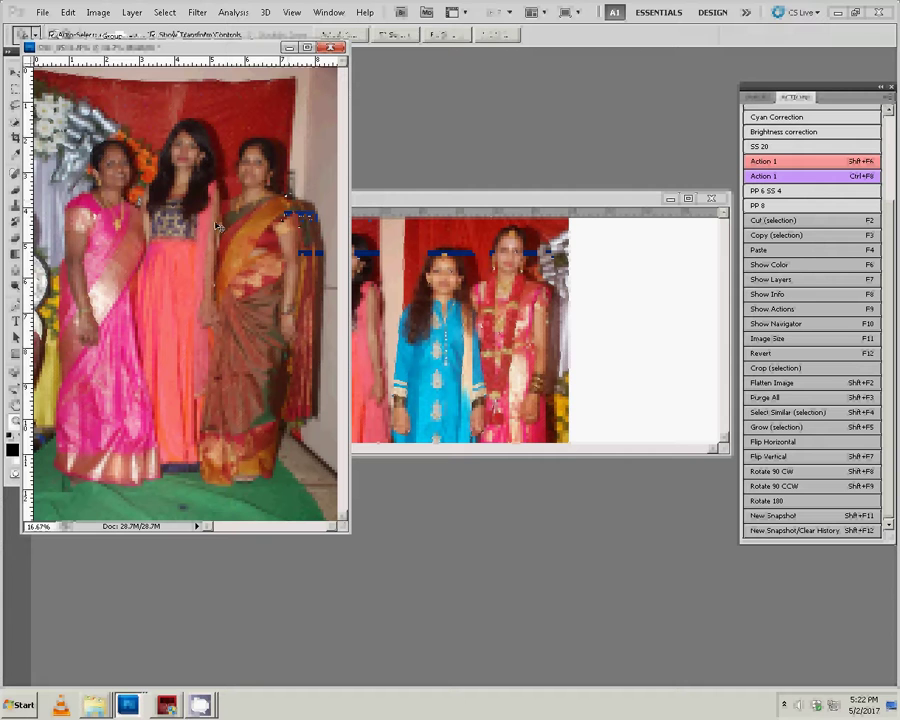
drag(218, 226, 652, 312)
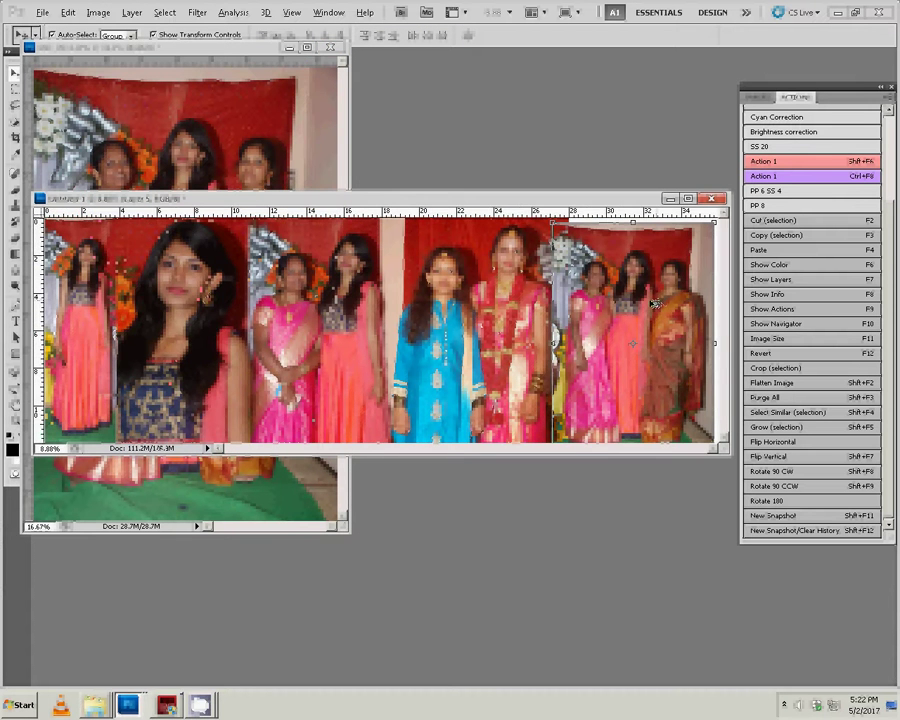
scroll(652, 303, down, 1)
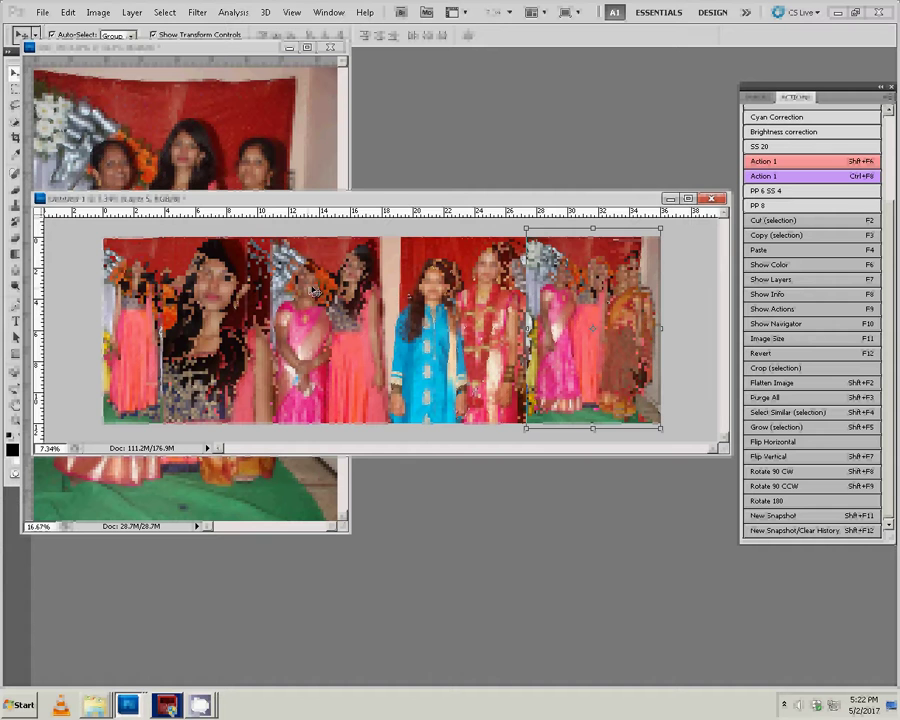
Save the album spread as PSD file '40' in I:\k5 with Maximize Compatibility
key(ctrl+shift+s)
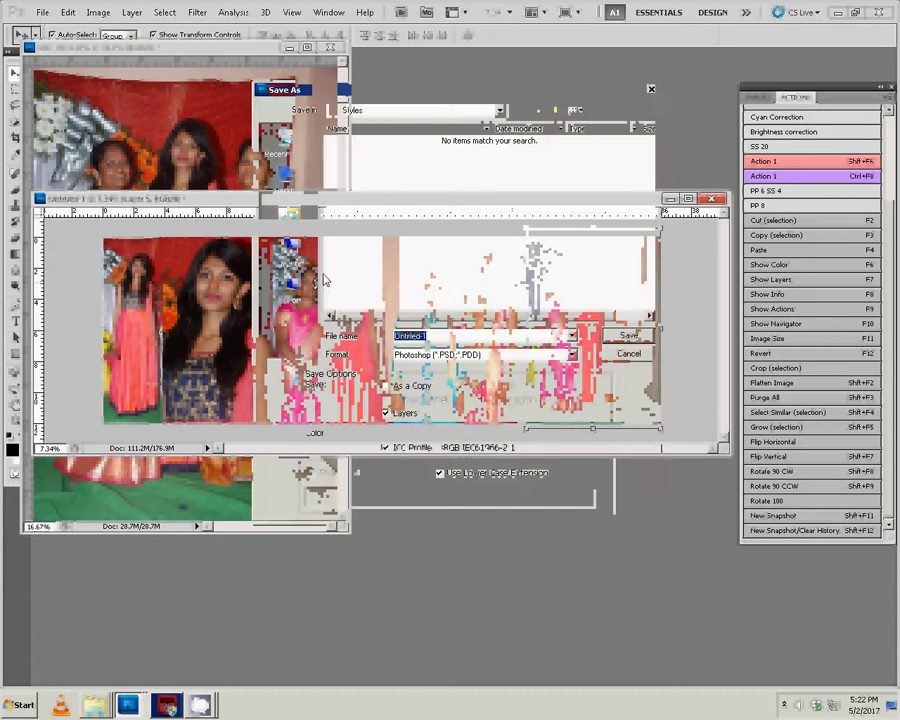
click(289, 255)
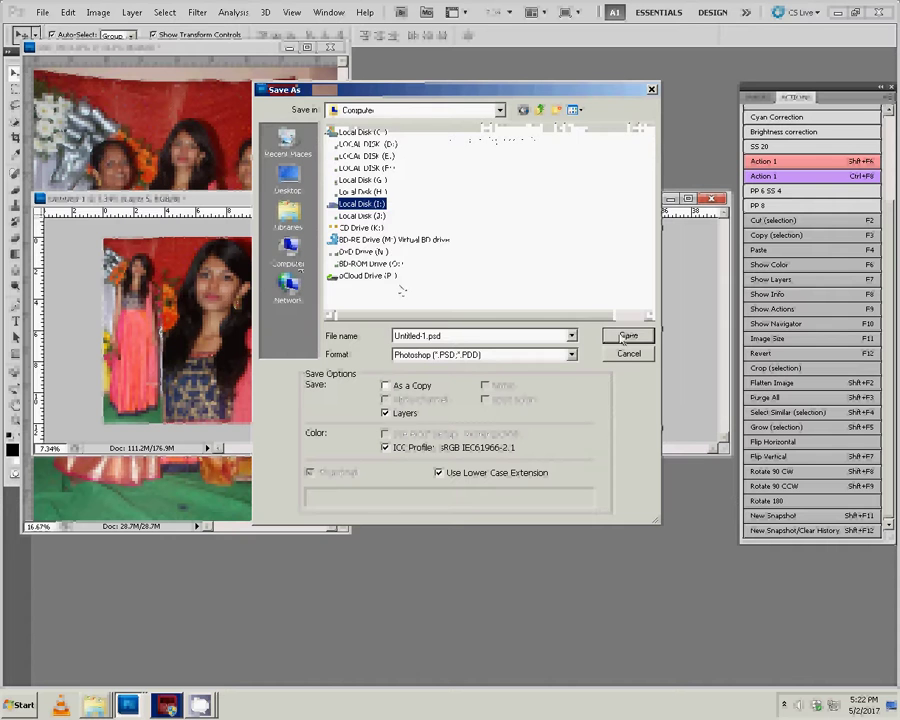
key(Return)
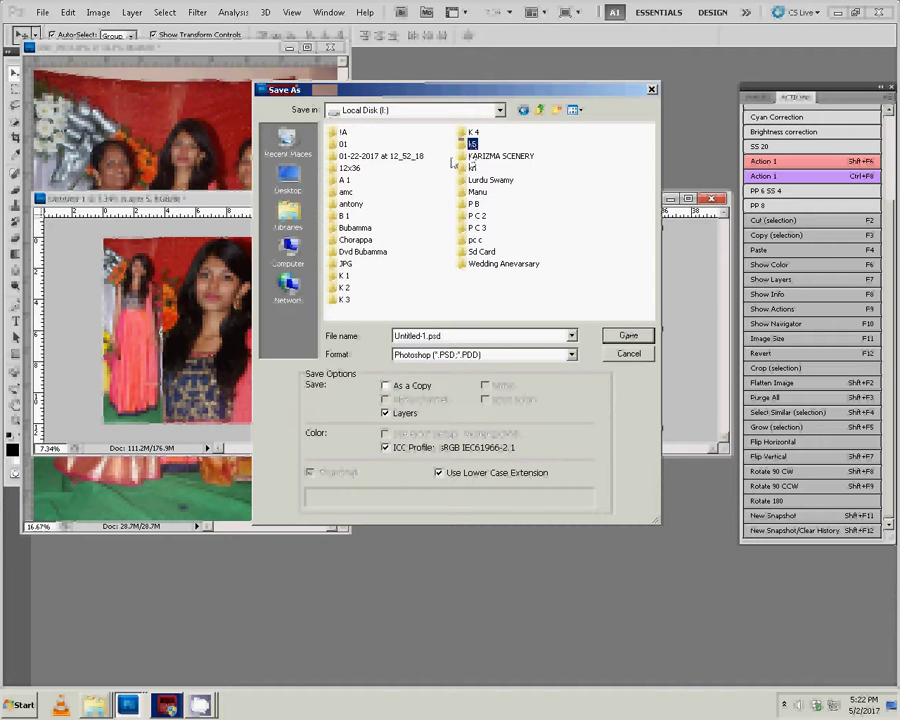
double_click(471, 144)
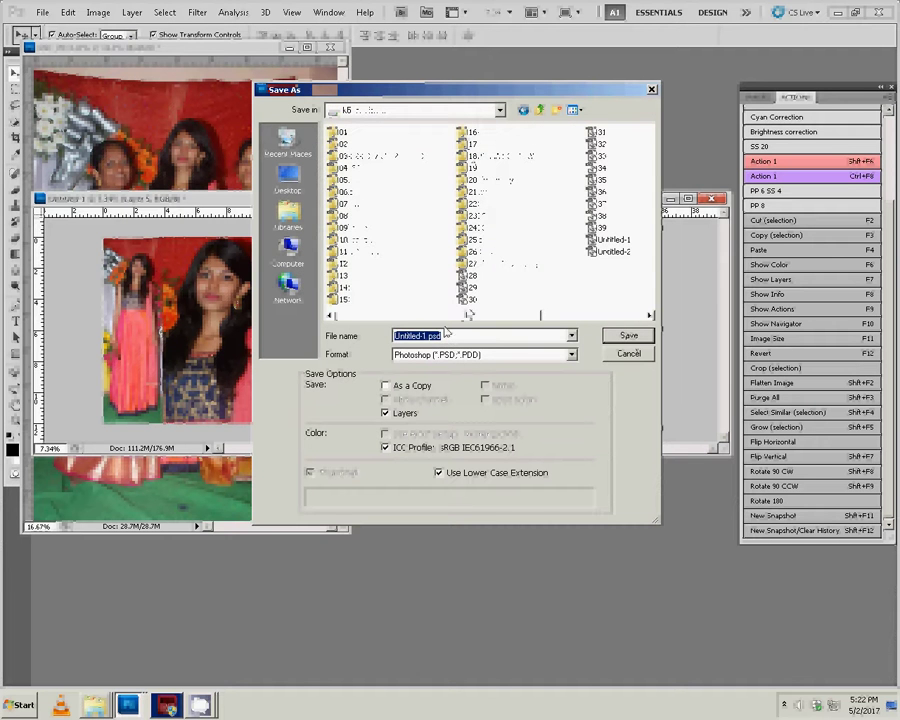
text(40)
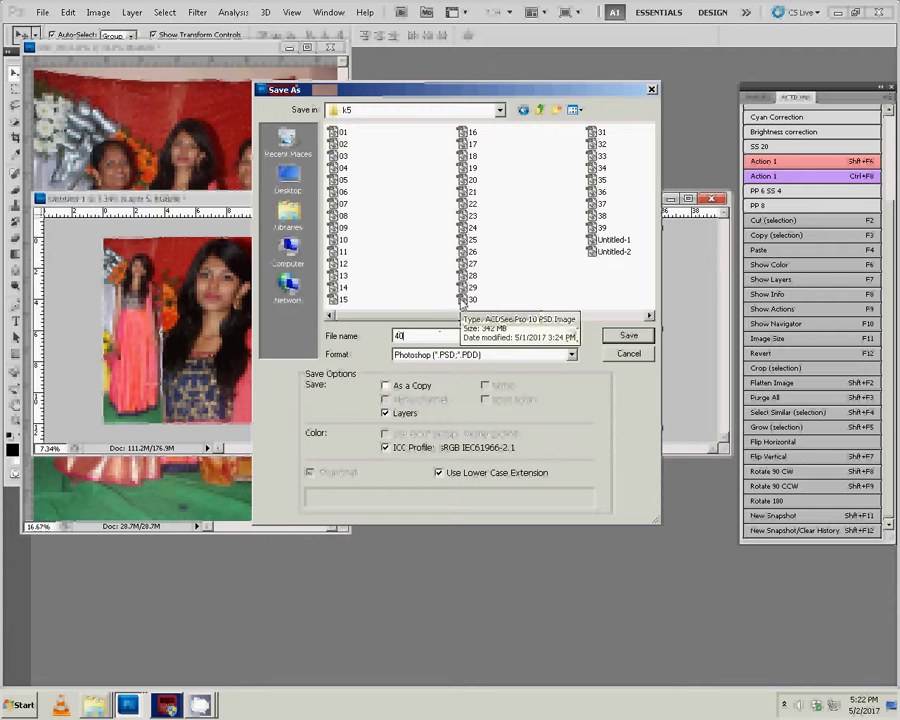
click(628, 336)
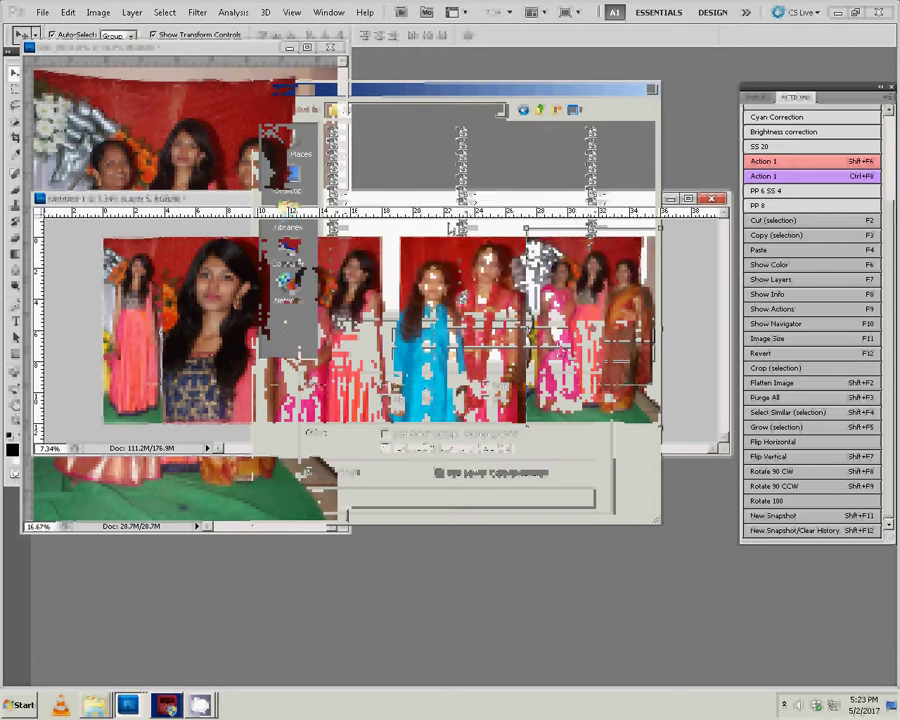
key(Return)
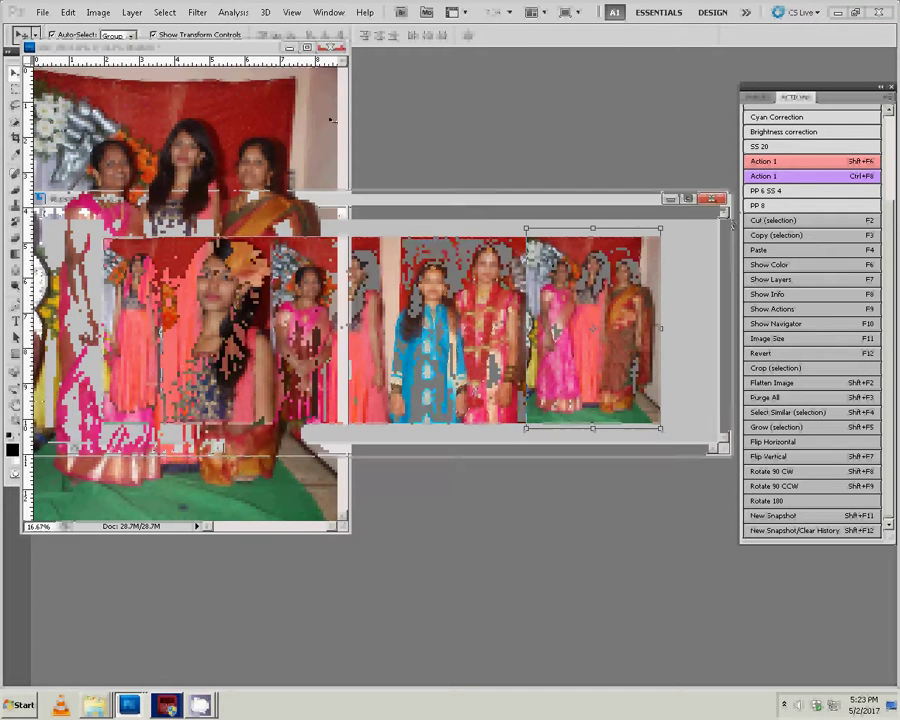
Close the saved spread, then close DSC_0511 without saving its changes
key(ctrl+alt+w)
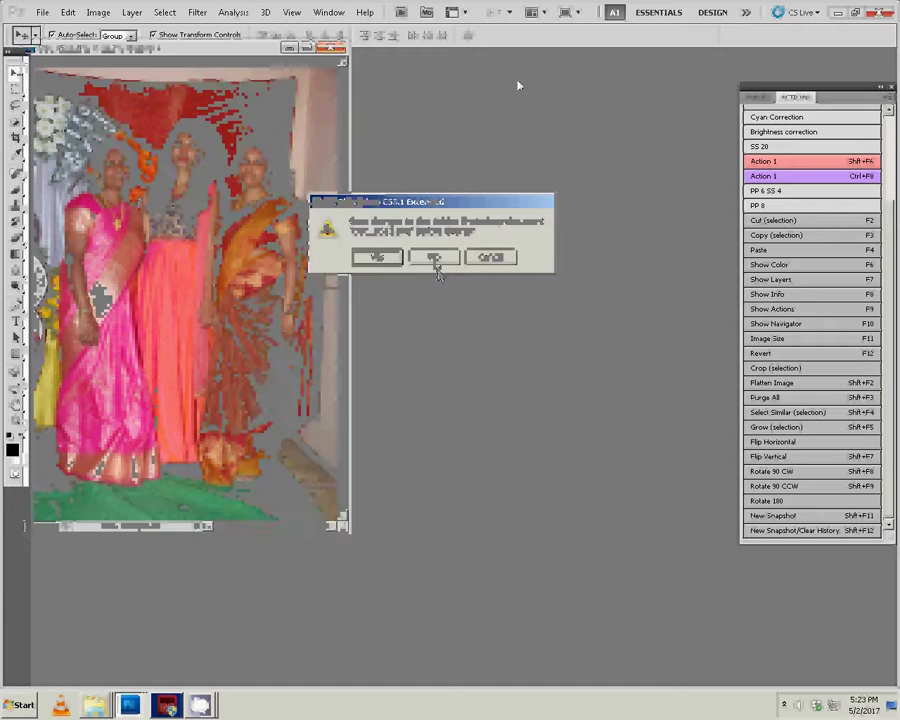
click(434, 260)
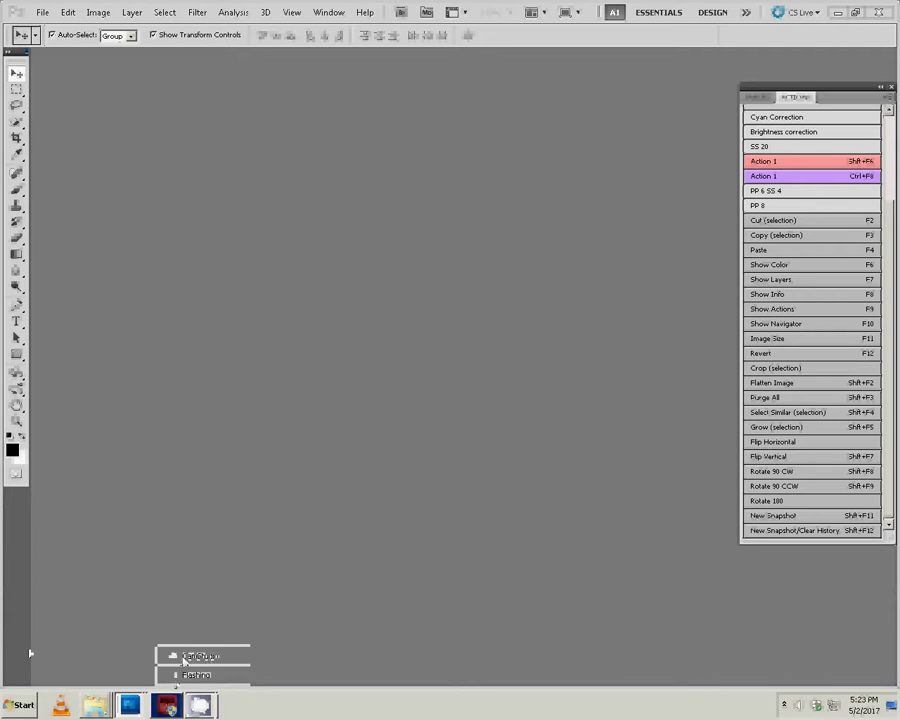